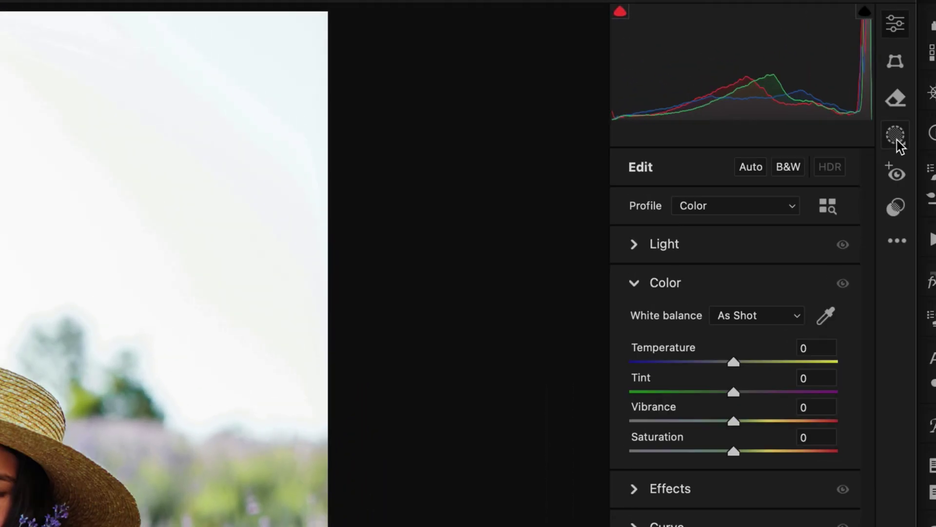
Step: Create a mask of the photo's background and lower its Whites to -27 and its Blacks to -29
click(896, 136)
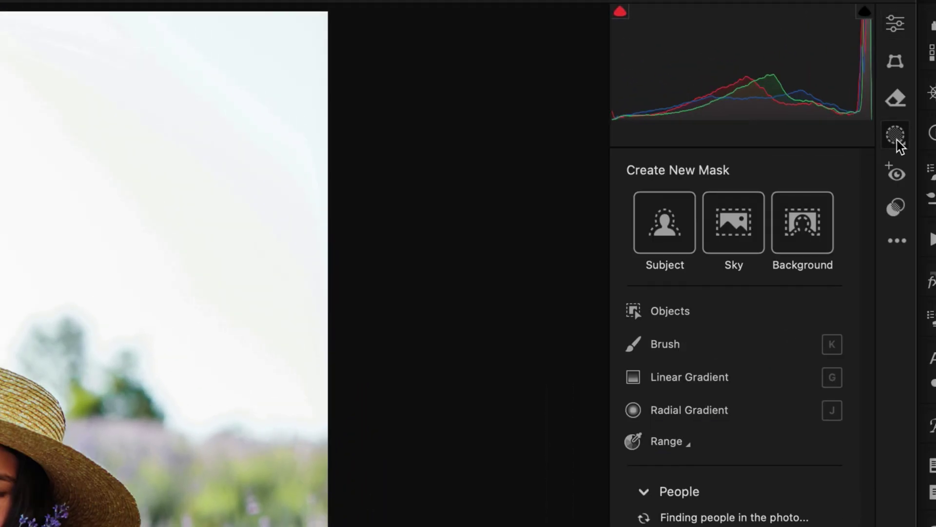
click(813, 236)
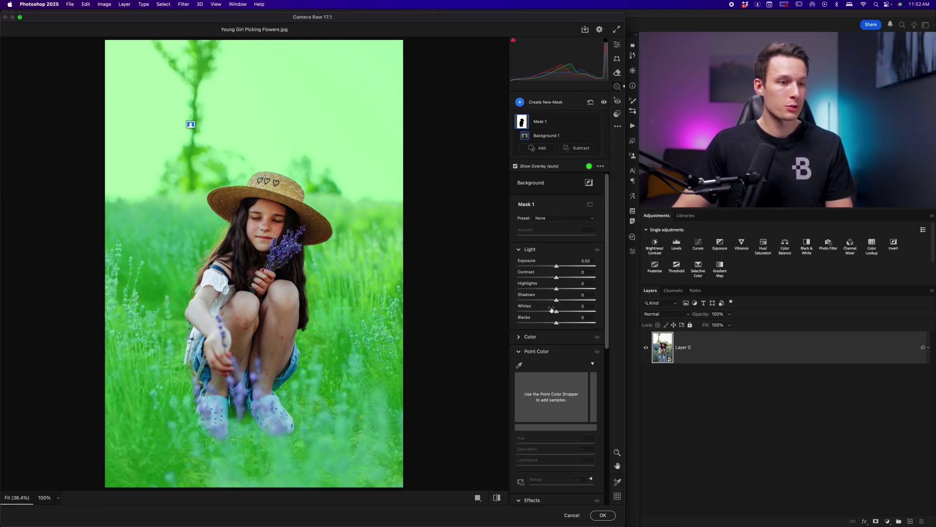
drag(557, 311, 547, 313)
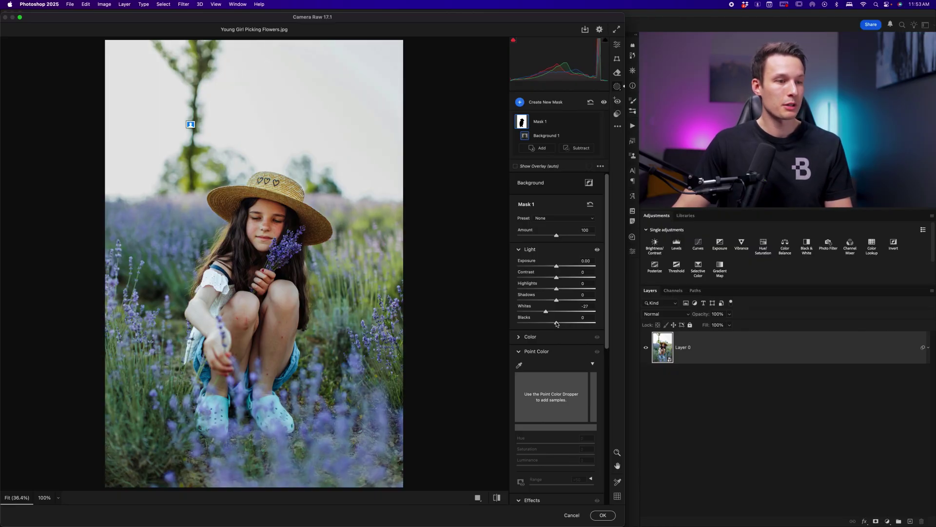
drag(557, 324, 547, 324)
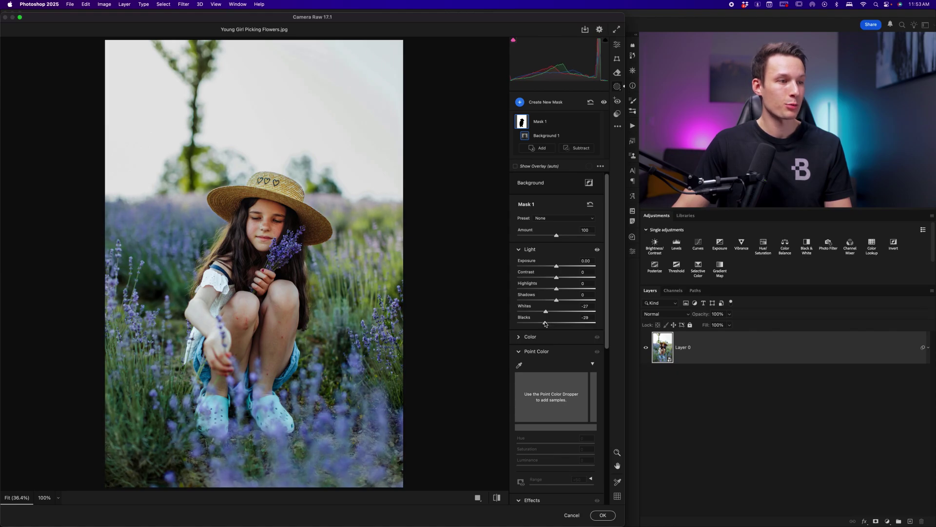
drag(545, 324, 545, 324)
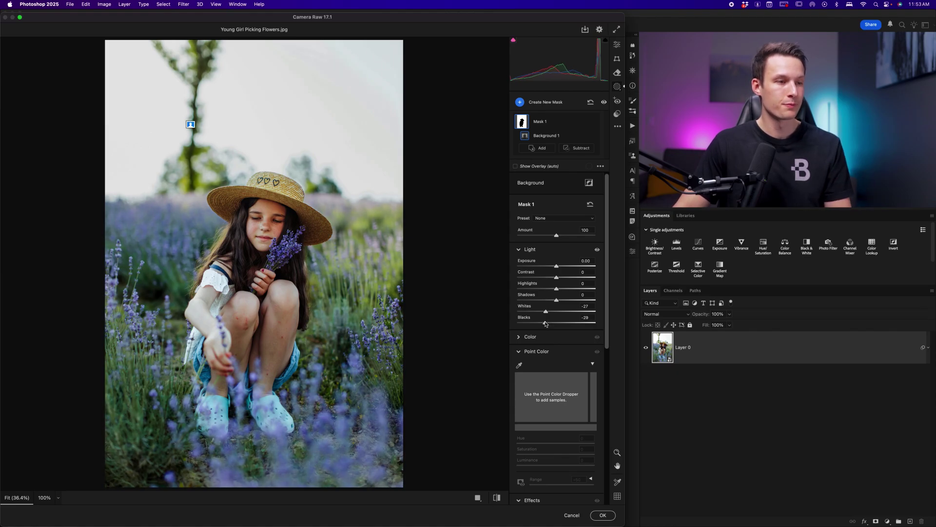
Step: Warm up the background mask's color by setting Temperature to +39 and Tint to +51
click(518, 338)
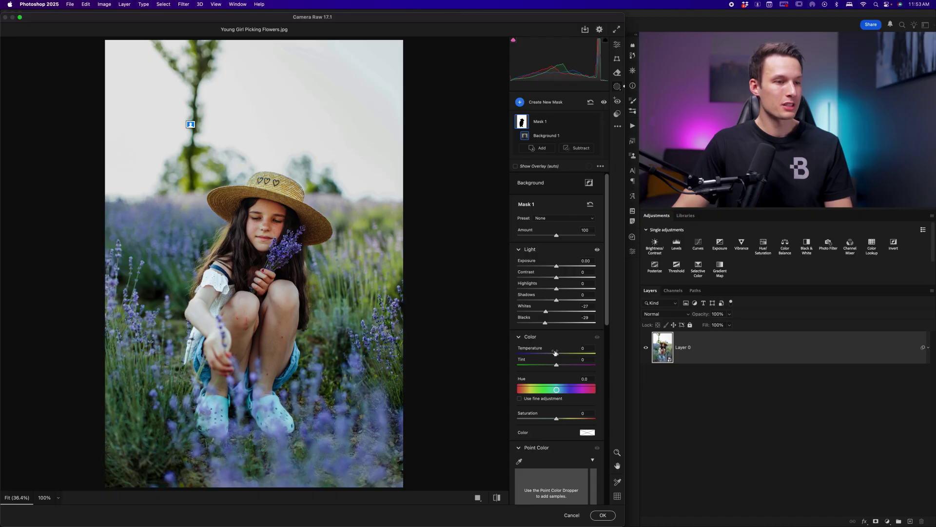
drag(557, 356, 563, 355)
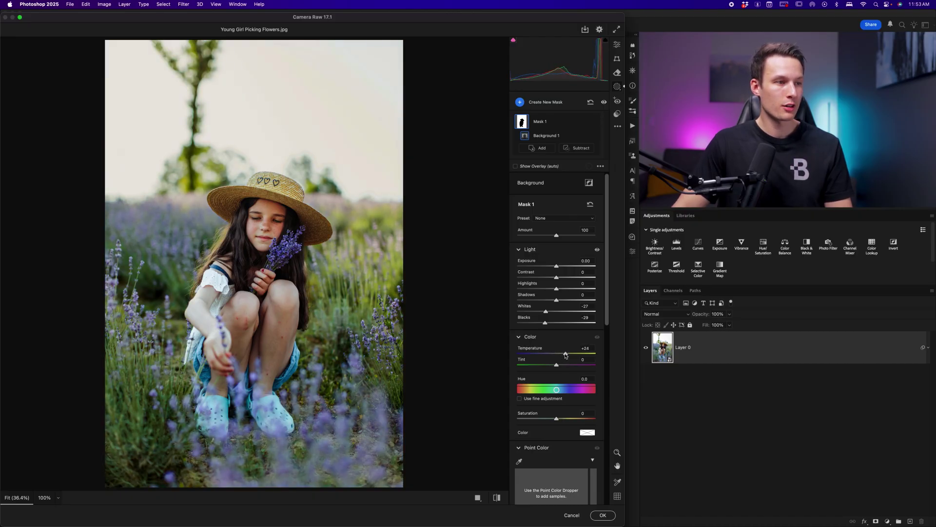
scroll(572, 356, down, 1)
drag(566, 355, 574, 359)
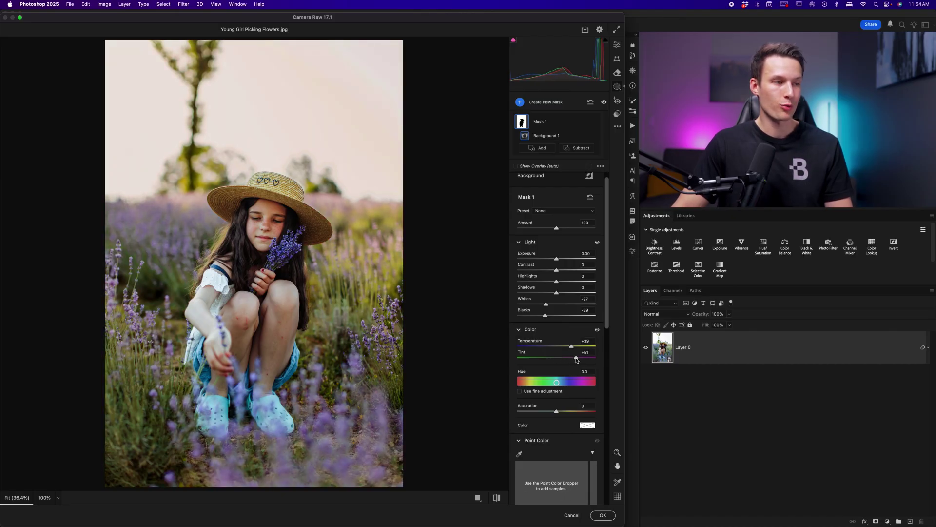
drag(576, 359, 576, 360)
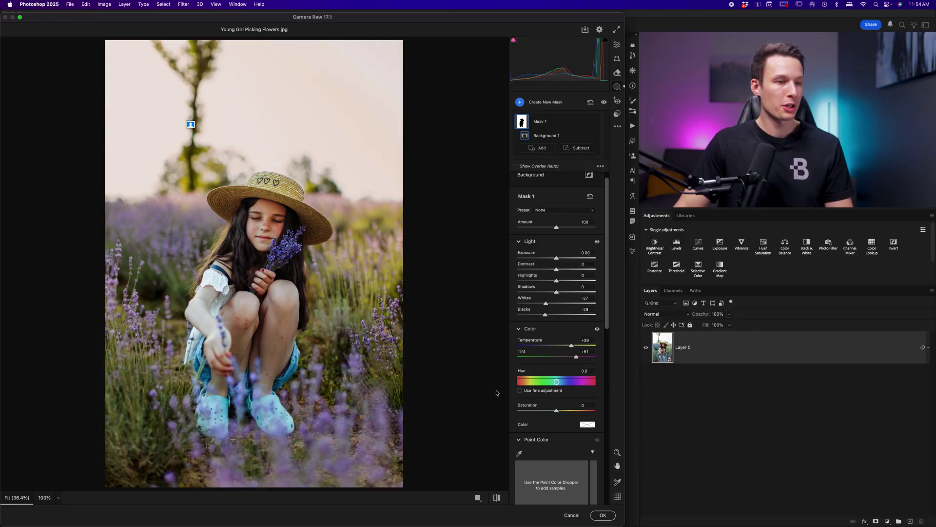
Step: Shift the background mask's Hue to -15.6 and overlay a pink color with hue 0 and saturation 22
drag(558, 384, 554, 385)
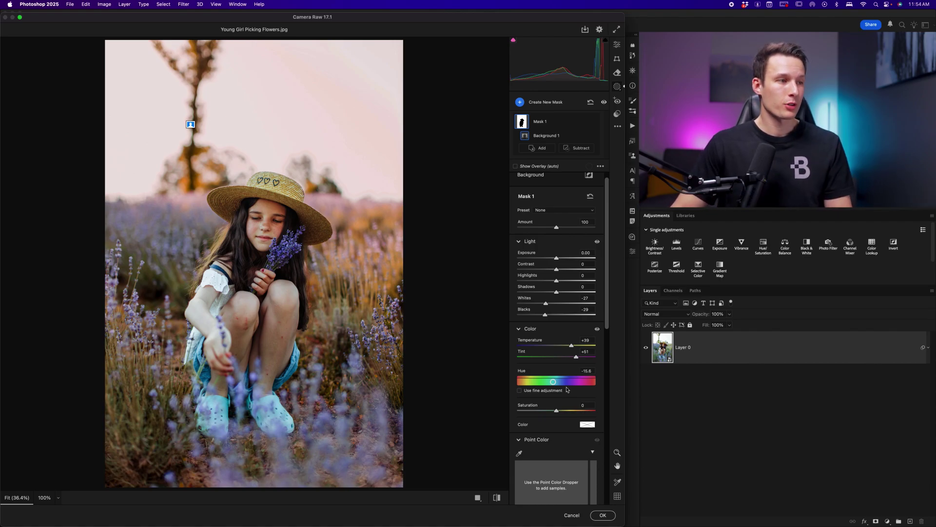
click(588, 424)
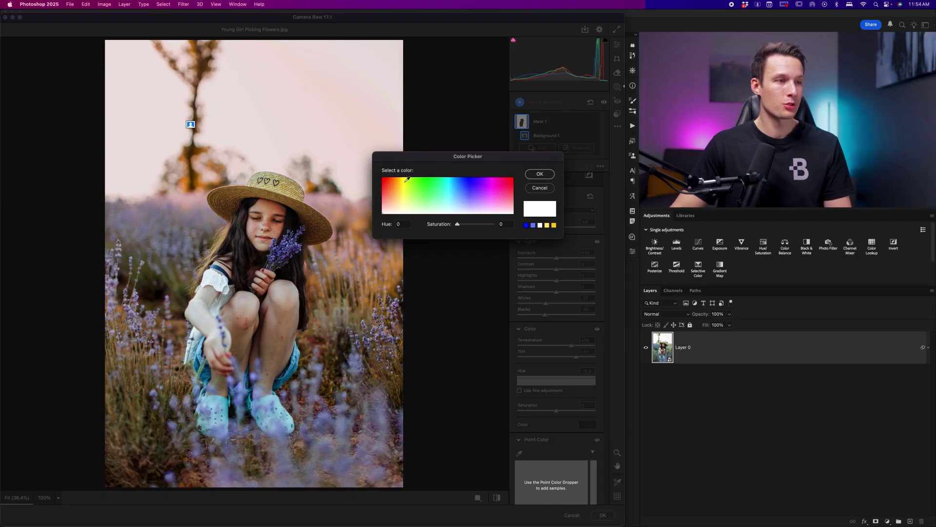
click(383, 204)
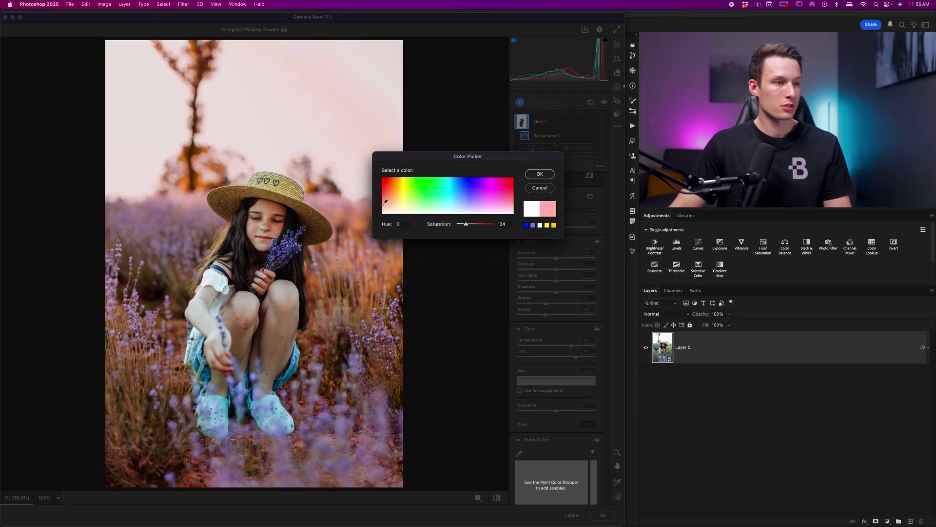
drag(466, 227, 466, 227)
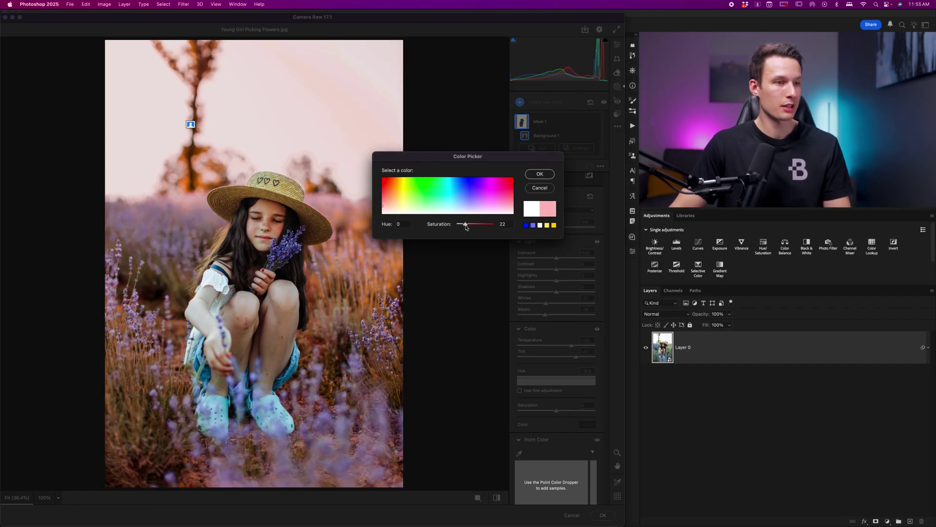
click(539, 174)
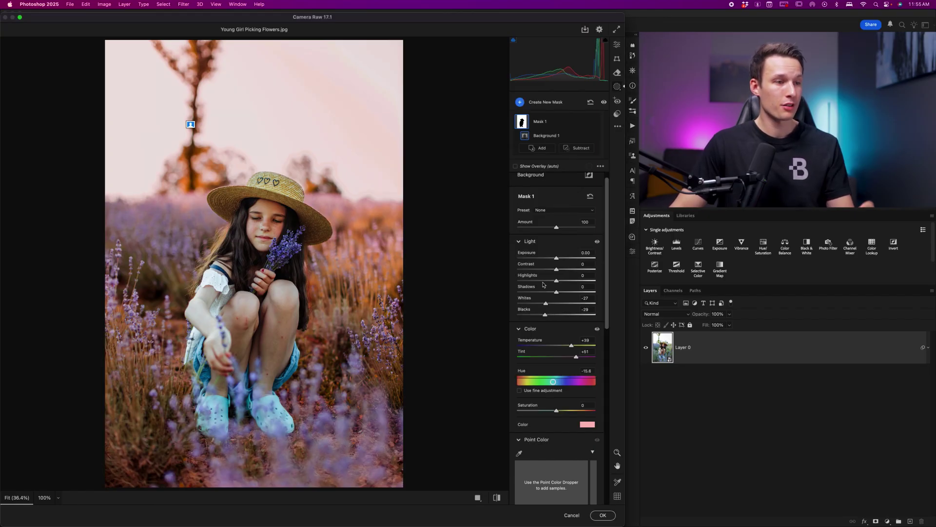
Step: Sample the orange grass beside the girl as a point color in the background mask and fine-tune the sampled color
scroll(563, 343, down, 3)
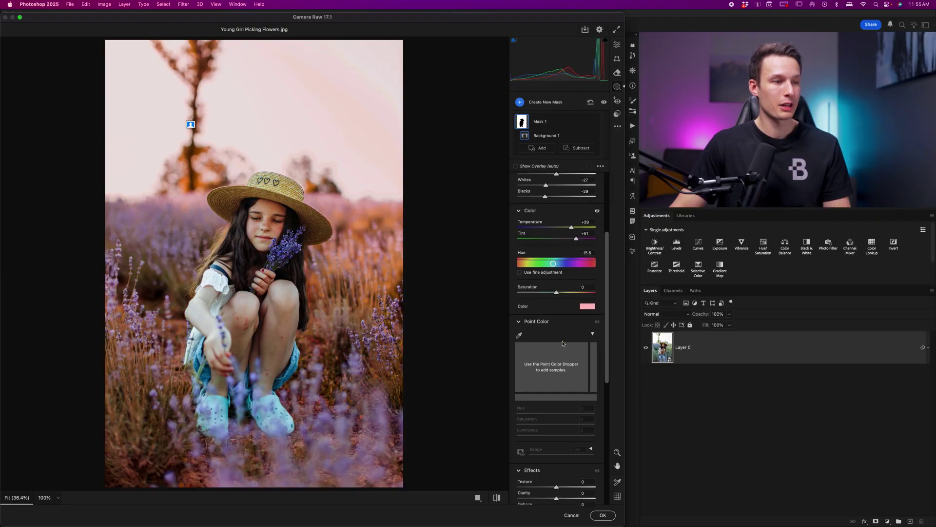
scroll(555, 336, down, 1)
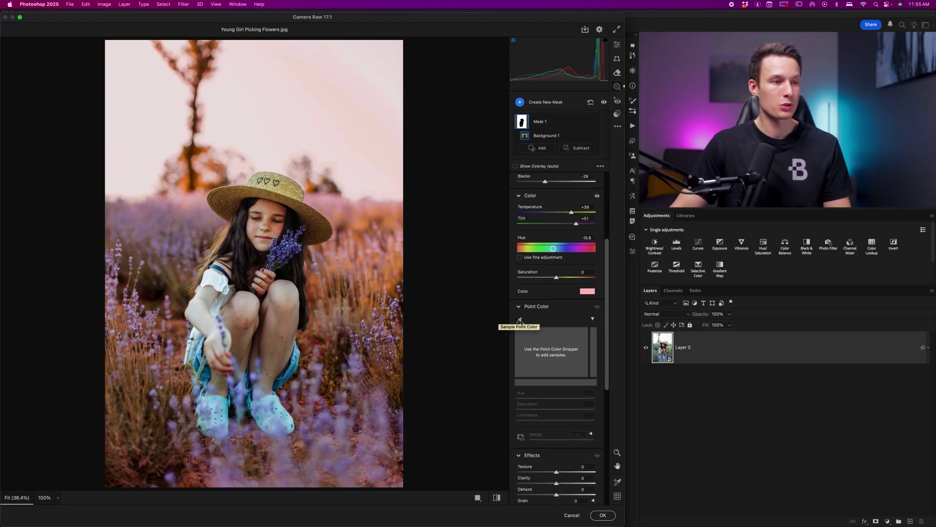
click(520, 320)
click(383, 277)
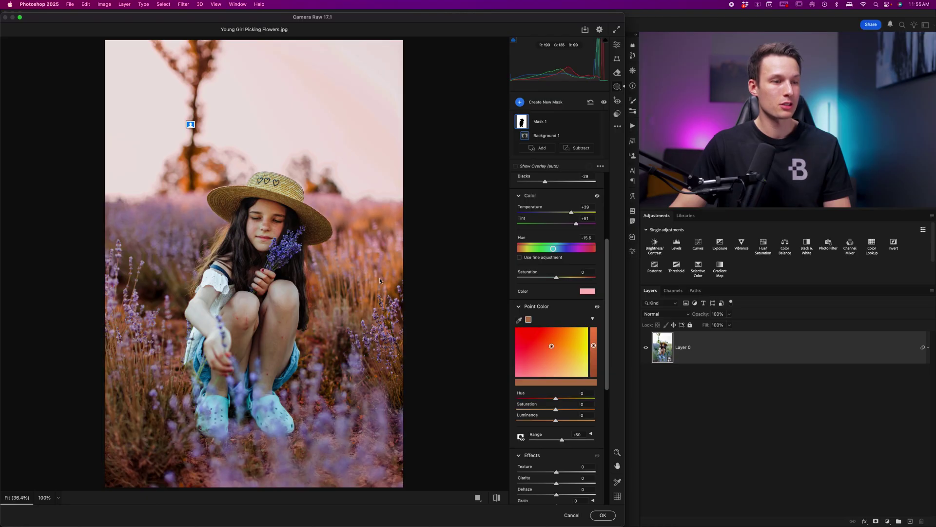
drag(555, 398, 552, 420)
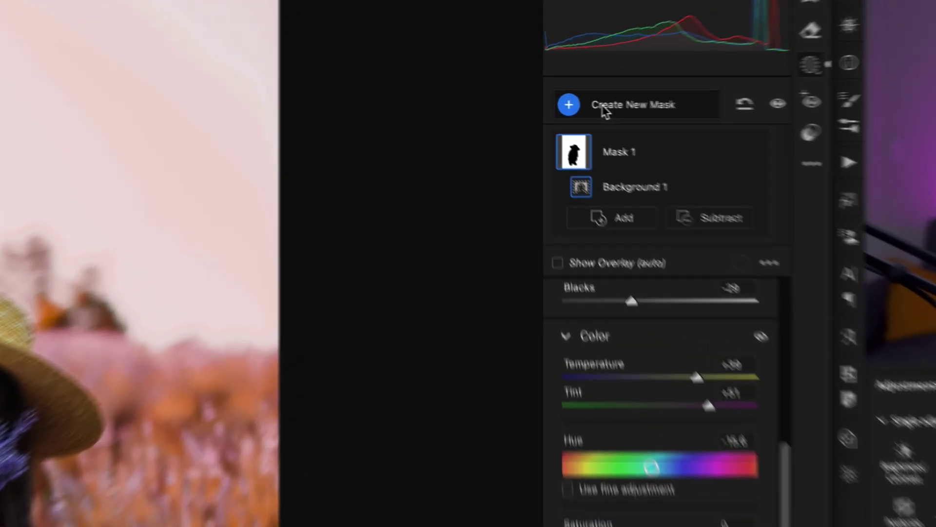
Step: Create a new mask of the subject and set its Contrast to +25 and Highlights to +18
click(604, 111)
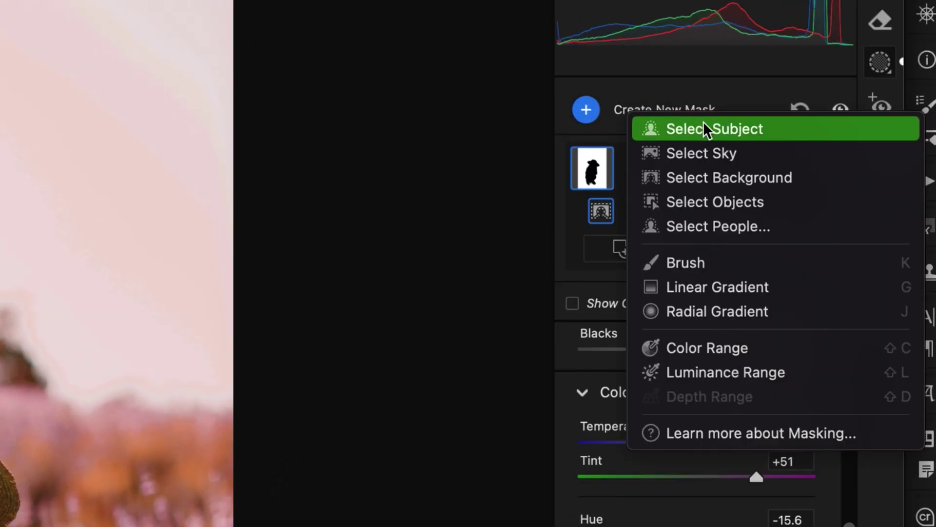
click(703, 128)
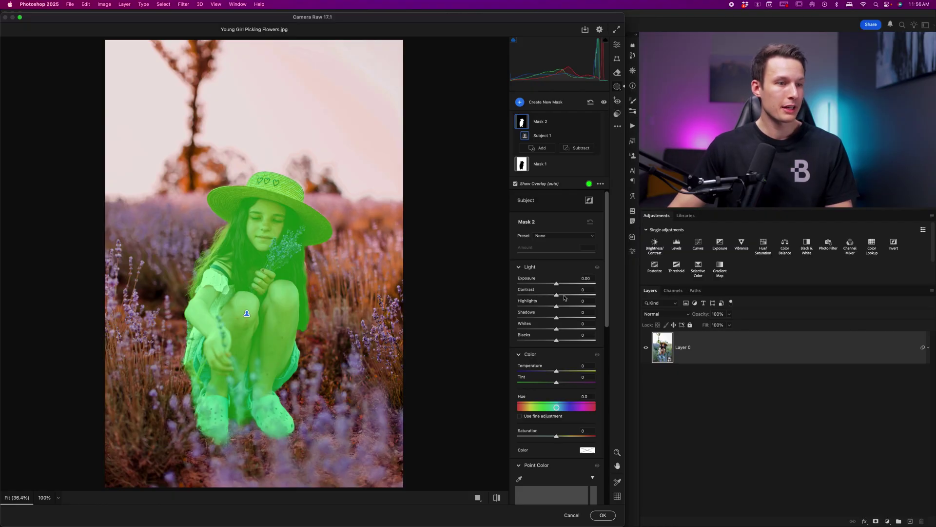
mouse_move(557, 295)
mouse_down()
mouse_move(567, 297)
mouse_move(563, 308)
mouse_up()
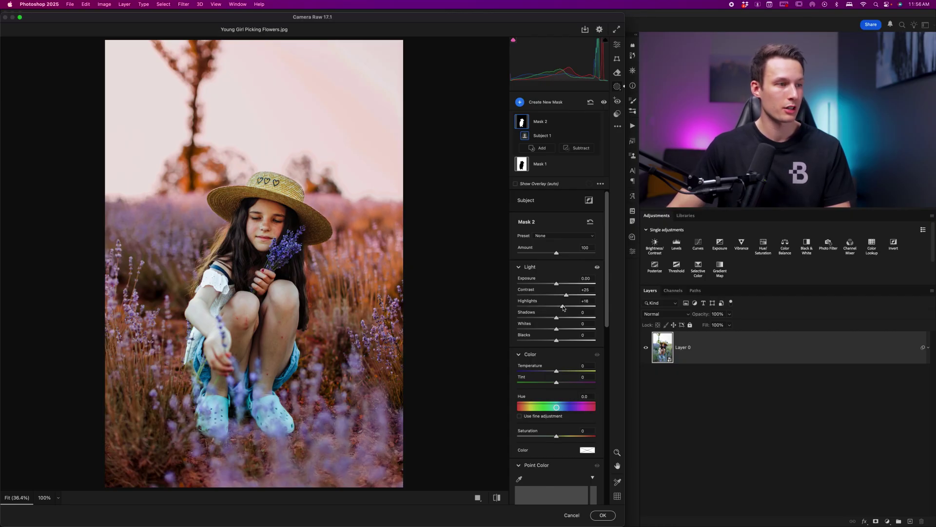
Step: Set the subject mask's Whites to -14, Blacks to -11 and Shadows to +11
scroll(563, 307, down, 1)
drag(556, 326, 552, 336)
scroll(561, 343, down, 1)
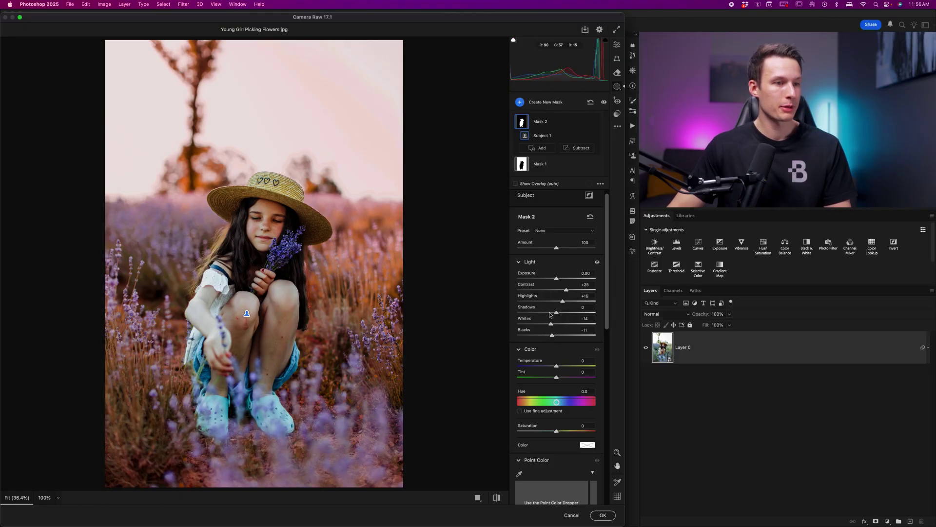
drag(556, 312, 561, 314)
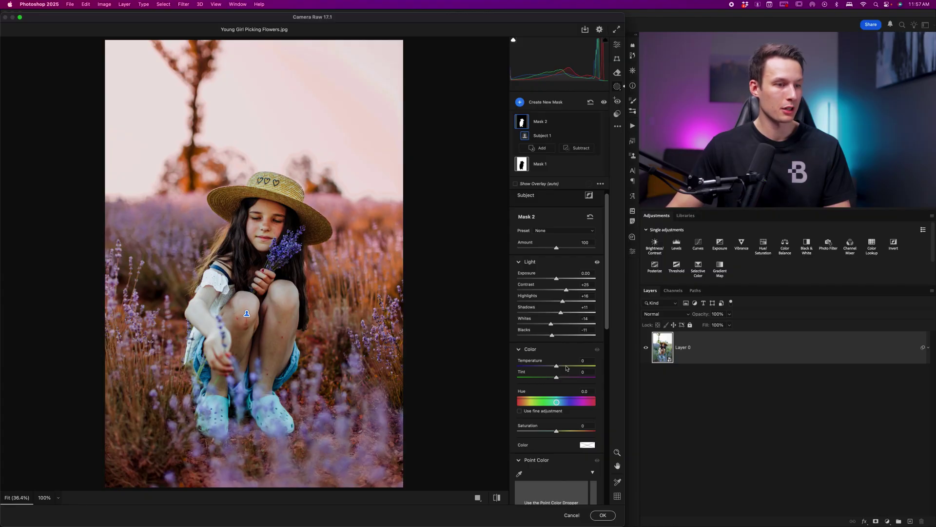
Step: Raise the subject mask's Tint slightly and compare the photo before and after the edits
drag(558, 379, 563, 380)
click(497, 497)
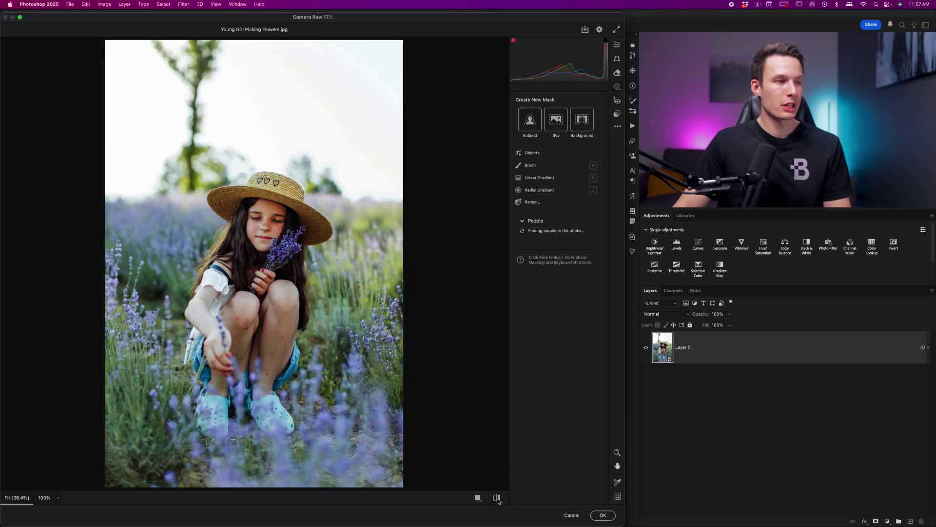
click(497, 497)
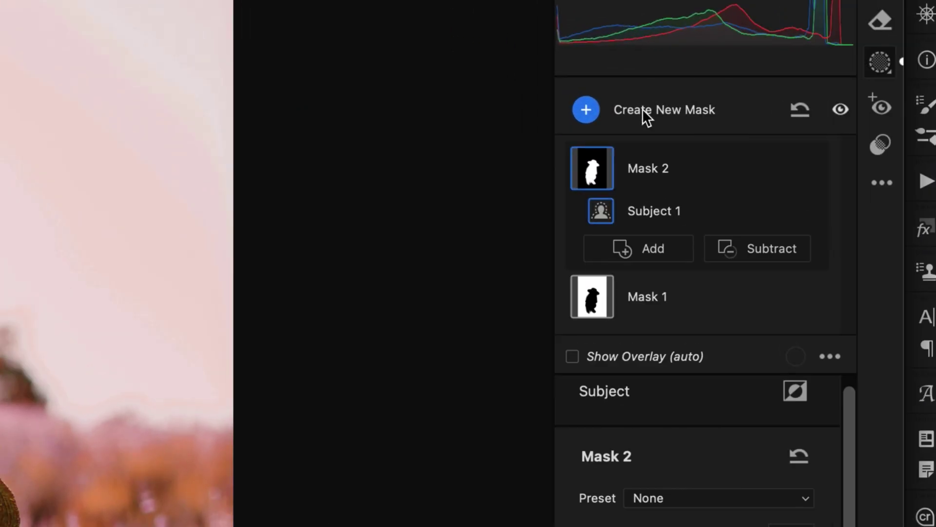
Step: Create a Luminance Range mask by sampling the brighter grass beside the girl
click(590, 104)
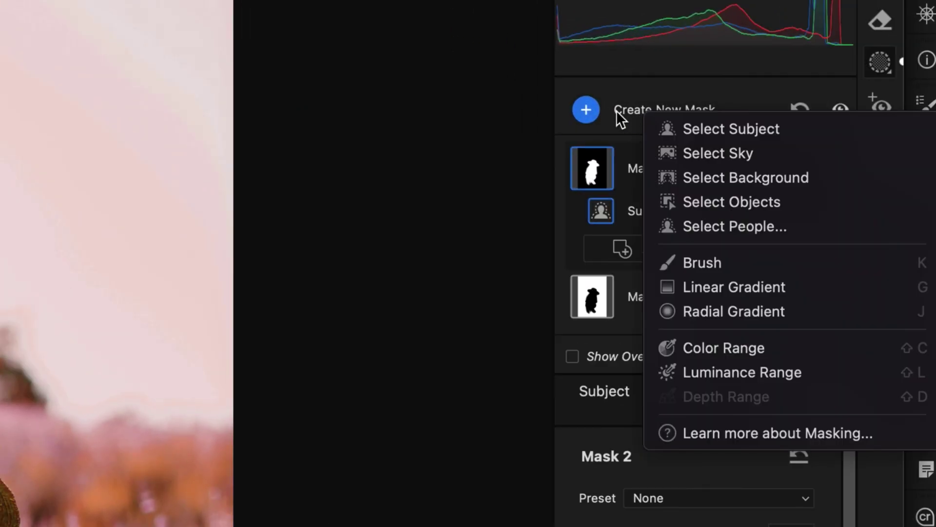
click(816, 373)
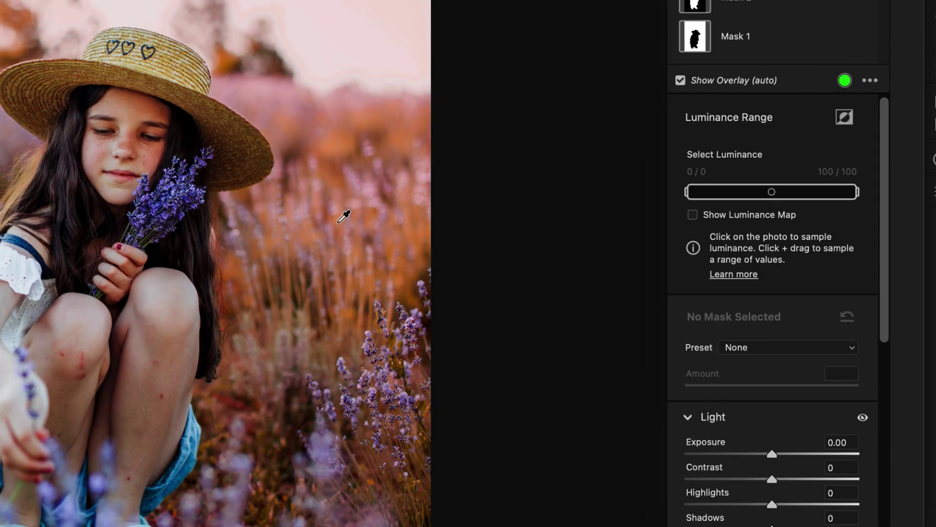
click(338, 222)
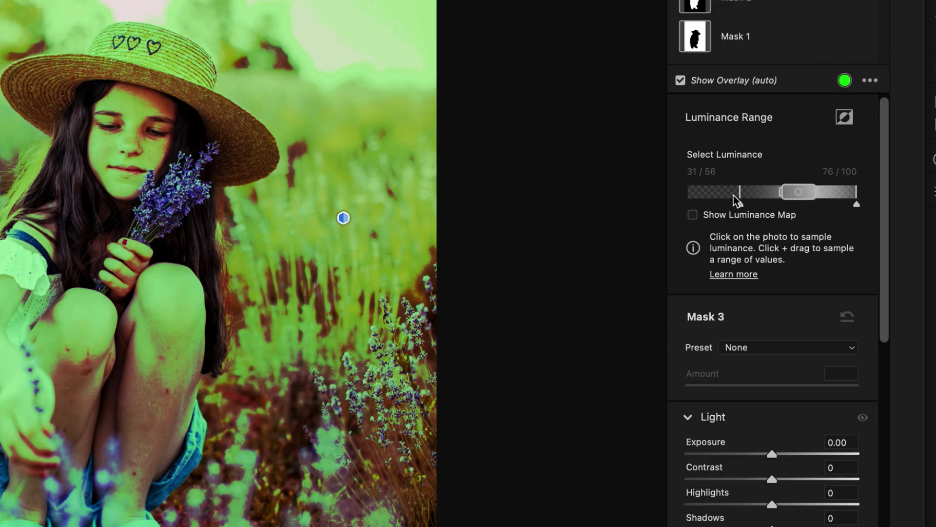
Step: Refine the luminance range by setting its lower falloff to 27 and lower limit to 62, and shift the whole range slightly darker
mouse_move(742, 210)
mouse_move(741, 209)
mouse_down()
mouse_move(778, 213)
mouse_move(736, 209)
mouse_up()
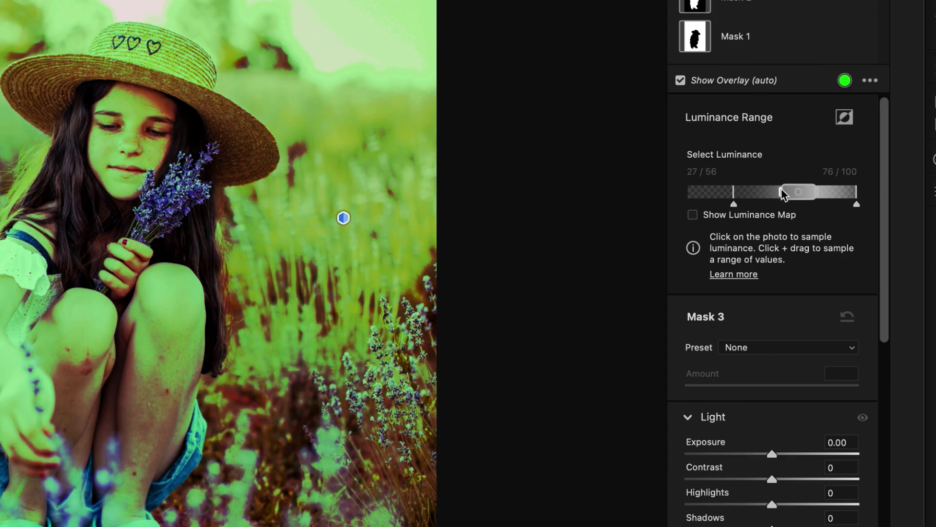
drag(782, 194, 792, 190)
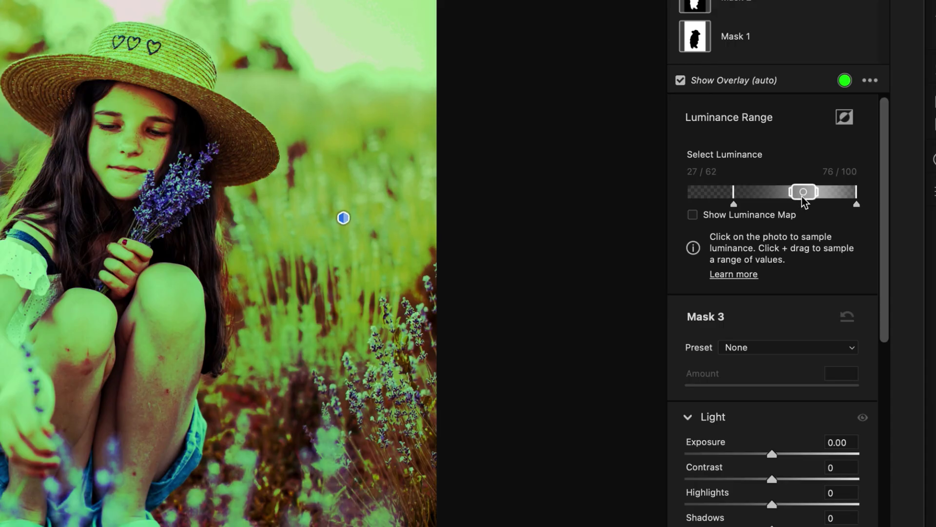
mouse_move(803, 199)
mouse_down()
mouse_move(839, 200)
mouse_move(773, 199)
mouse_move(805, 195)
mouse_move(787, 194)
mouse_up()
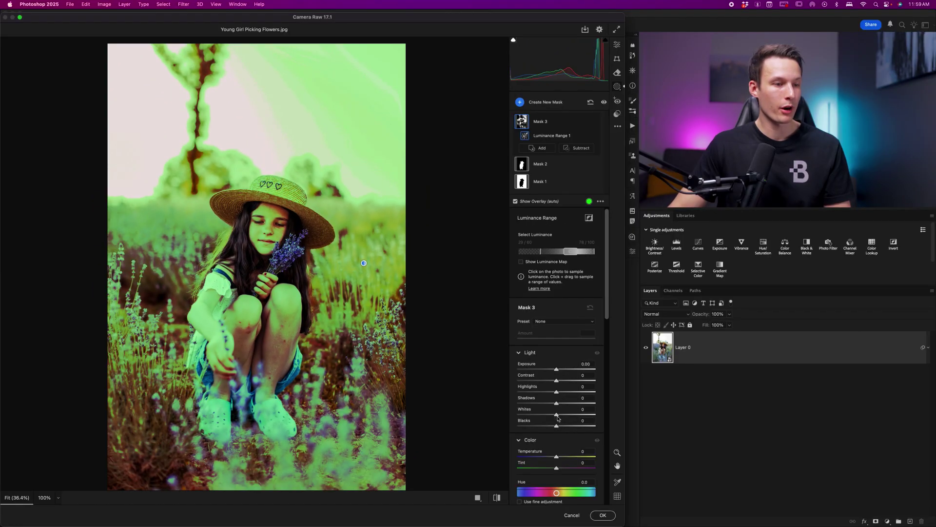
Step: Brighten the luminance range mask by raising Exposure to about +0.25 and lifting the Blacks slightly
drag(557, 369, 560, 372)
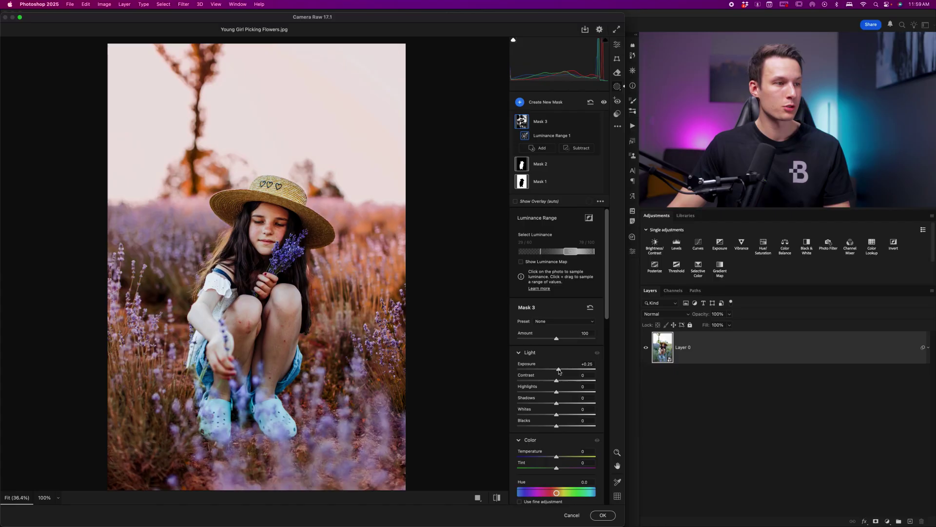
drag(557, 426, 563, 428)
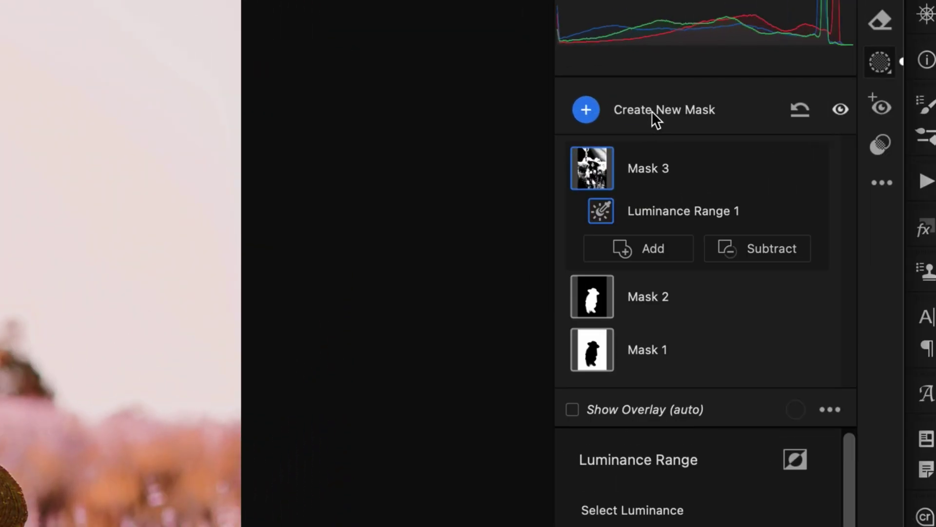
Step: Create a new Luminance Range mask from the dark grass in the photo's lower corner and extend its upper range toward brighter tones
click(654, 112)
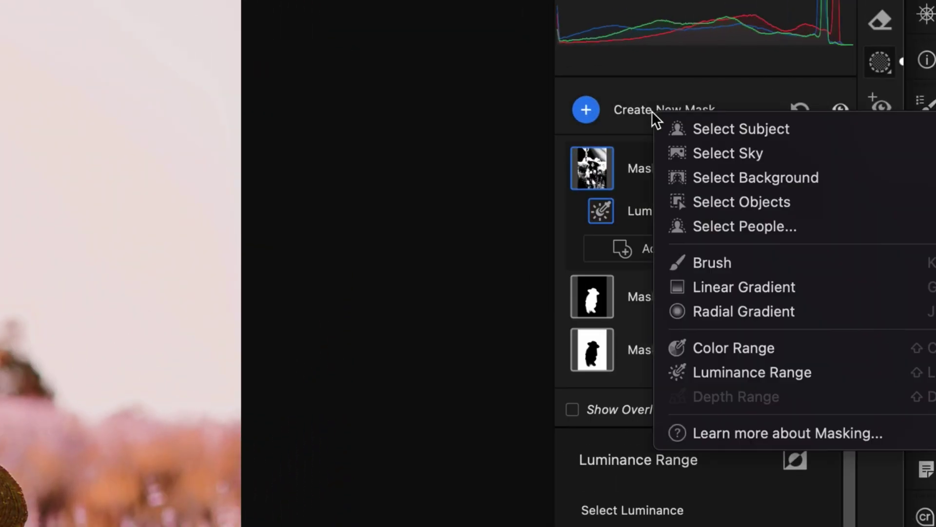
click(789, 381)
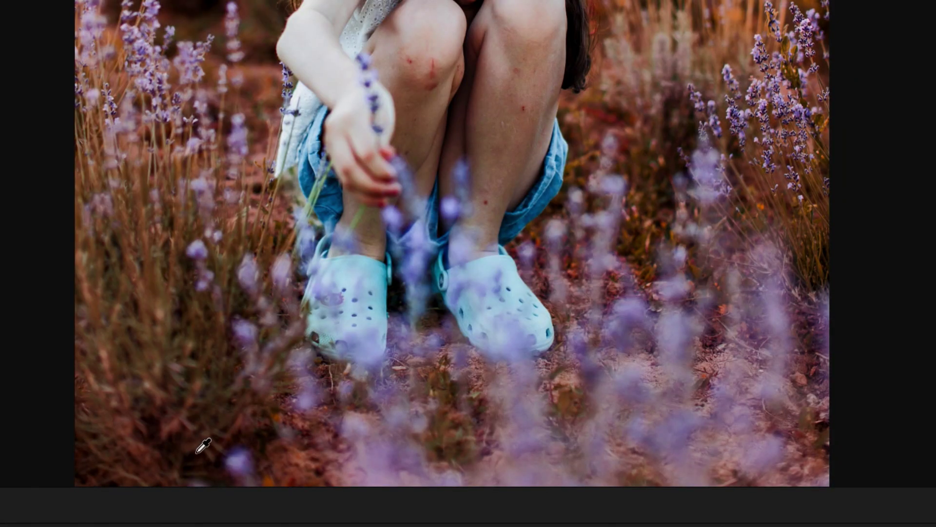
click(197, 455)
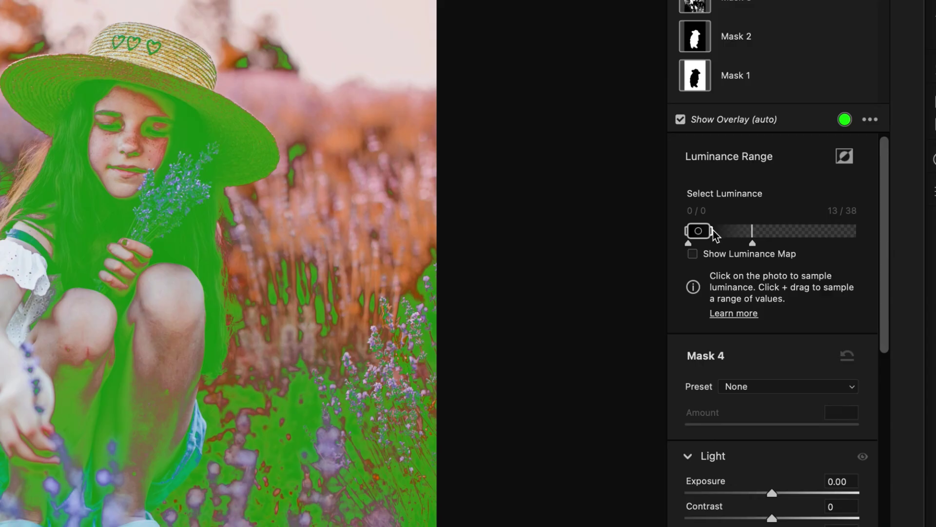
drag(711, 234, 779, 247)
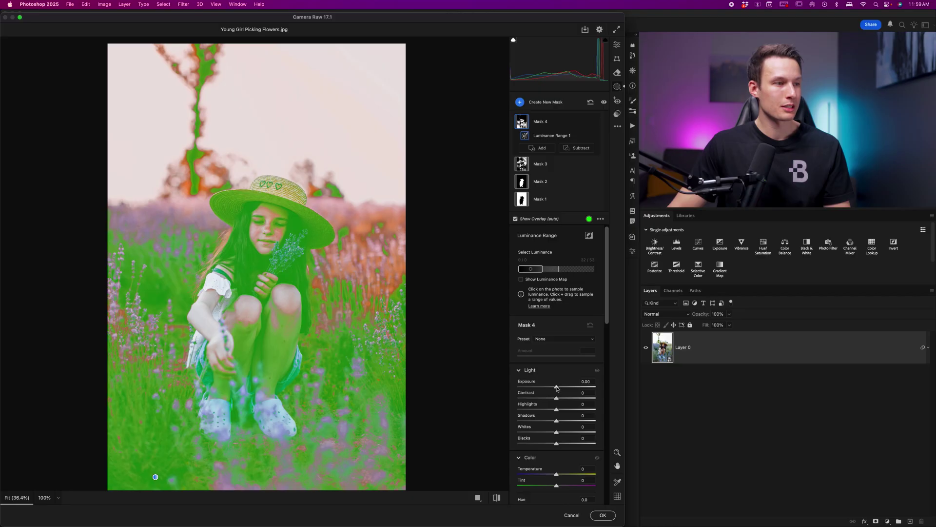
Step: Darken the shadow mask with Exposure -0.25 and Blacks -5, and warm it with Temperature +8 and Tint +9
drag(557, 386, 556, 387)
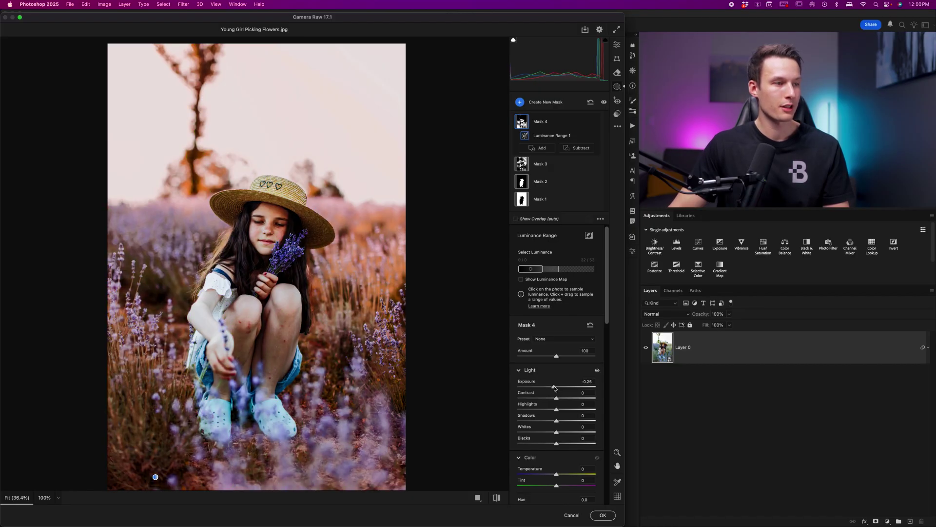
scroll(559, 429, down, 2)
drag(555, 445, 558, 432)
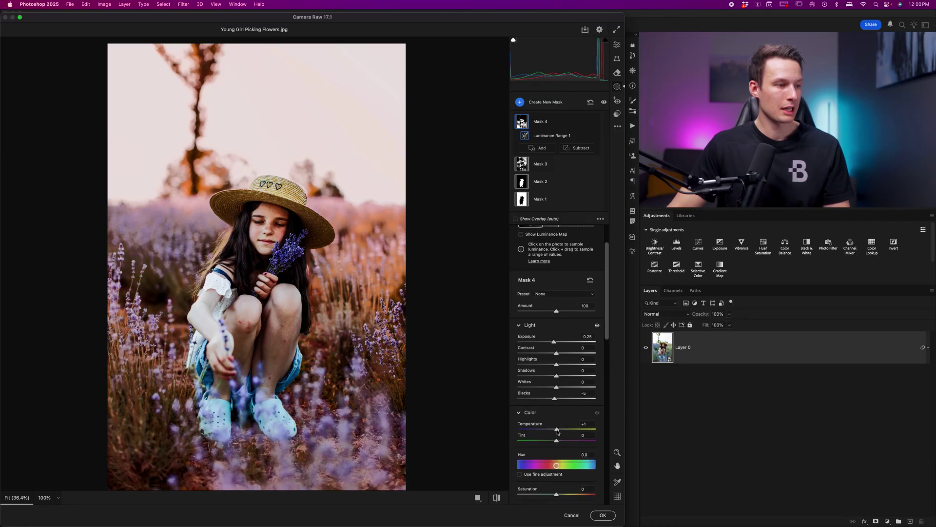
scroll(560, 436, down, 1)
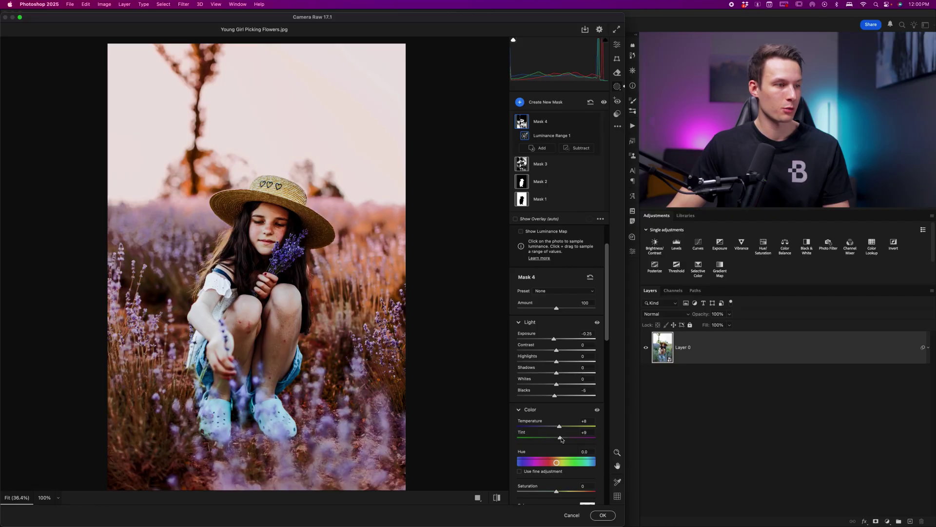
scroll(561, 439, up, 1)
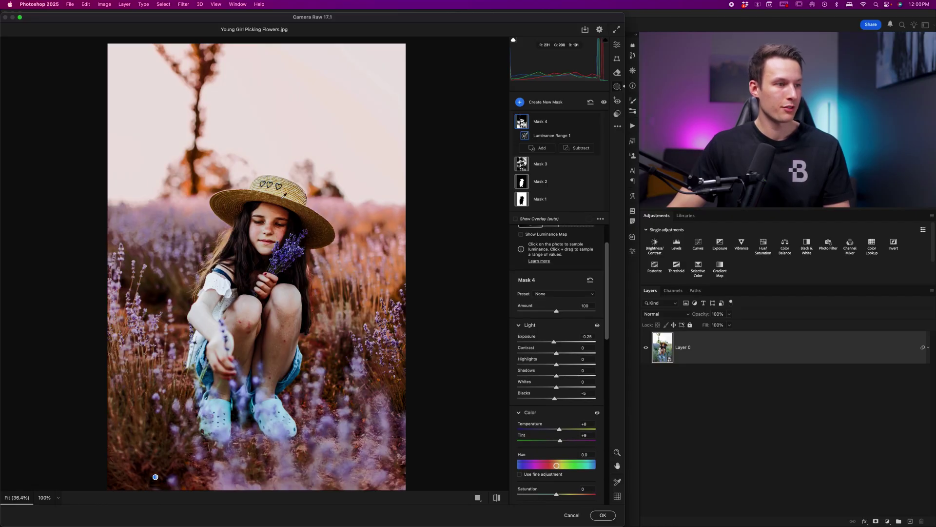
Step: Narrow the shadow mask's luminance range by lowering its upper limit and falloff to about 27 and 47
scroll(541, 266, up, 5)
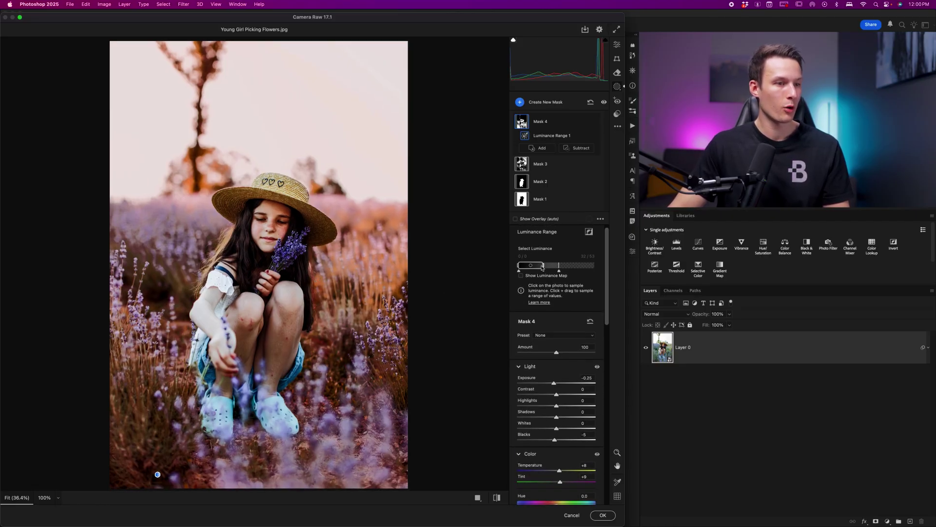
scroll(544, 267, down, 1)
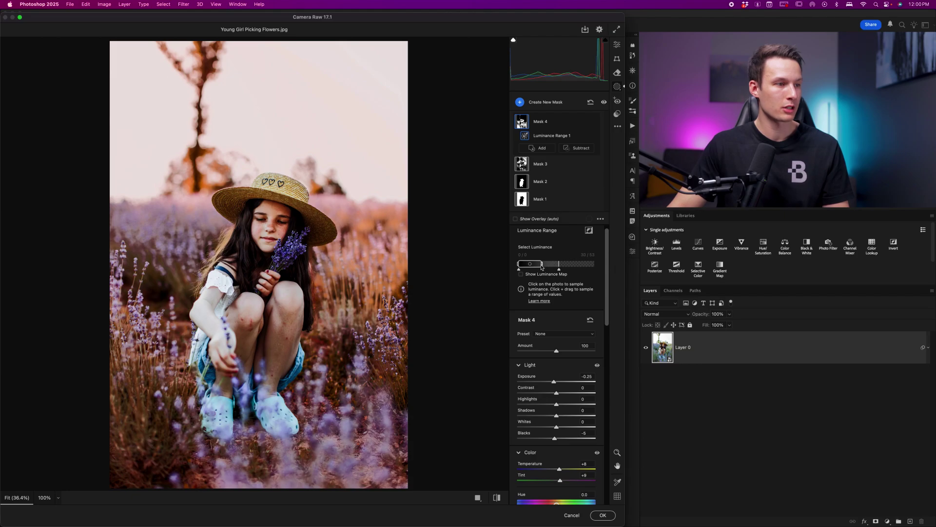
scroll(556, 267, down, 1)
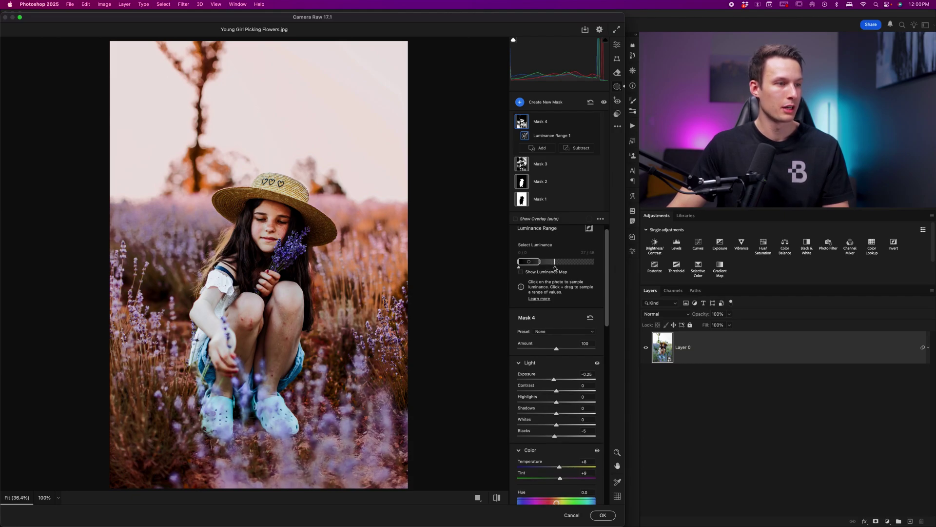
scroll(553, 288, up, 2)
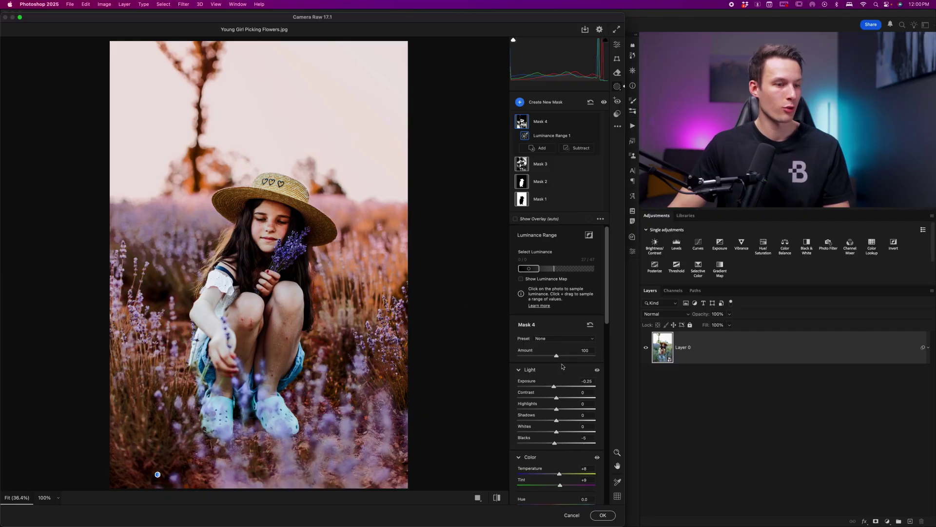
Step: Tint the shadow mask with a pale purple color of Hue 251 and Saturation 16
scroll(562, 365, down, 5)
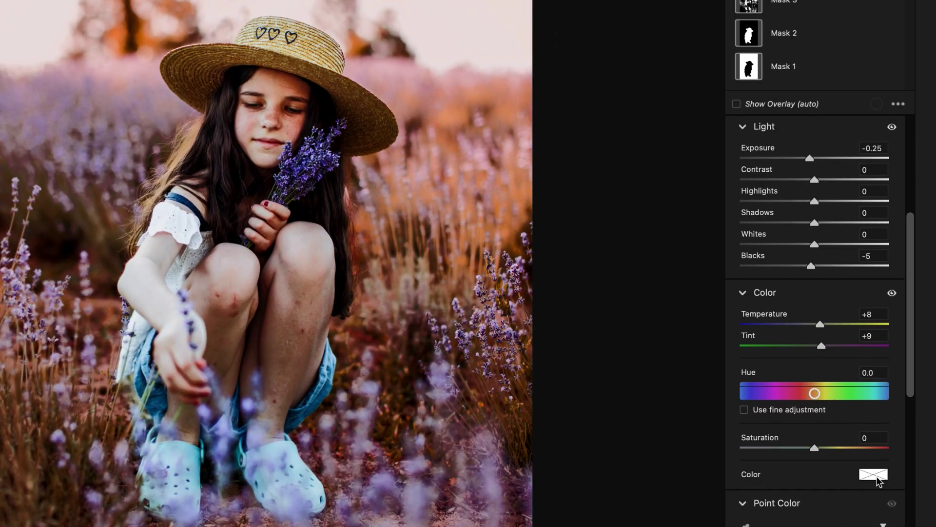
click(873, 474)
mouse_move(590, 69)
mouse_down()
mouse_move(664, 70)
mouse_move(657, 73)
mouse_up()
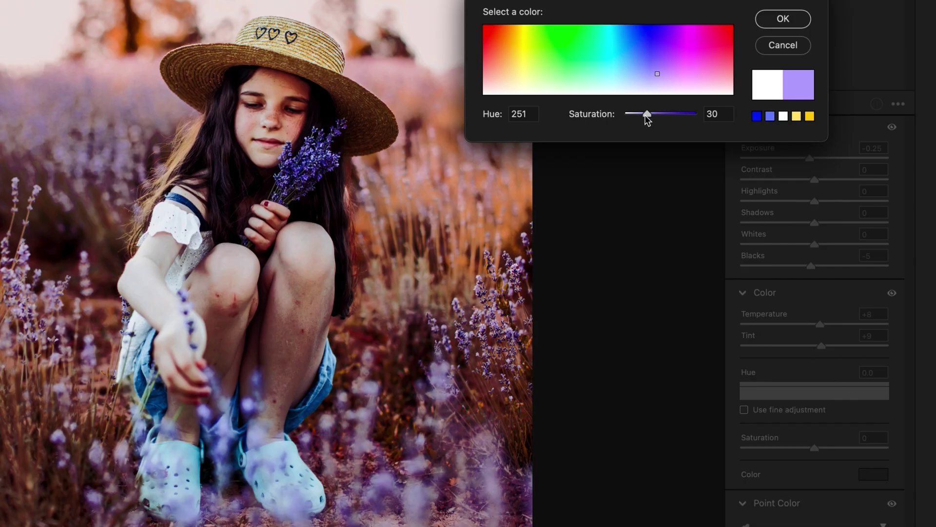
drag(644, 115, 635, 114)
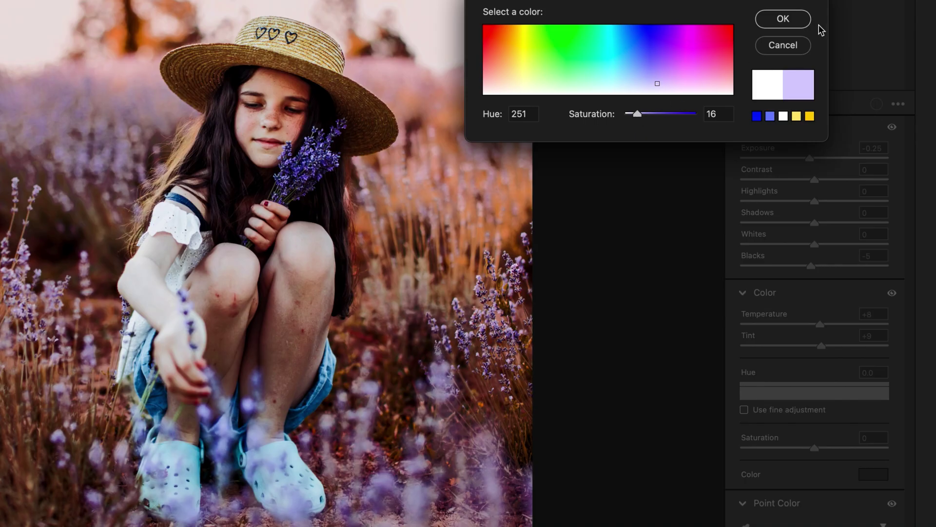
click(796, 19)
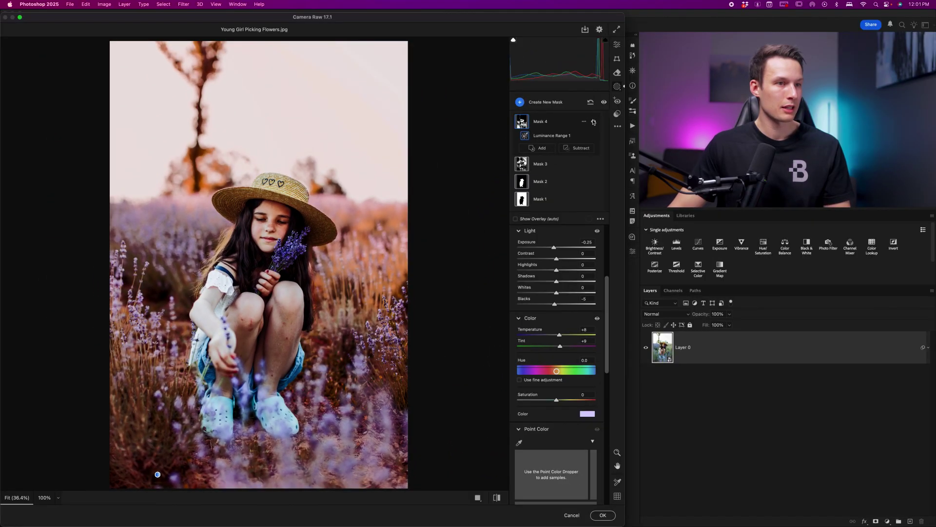
Step: Compare the photo with and without Mask 4's adjustments
click(594, 121)
click(594, 122)
click(594, 122)
click(594, 122)
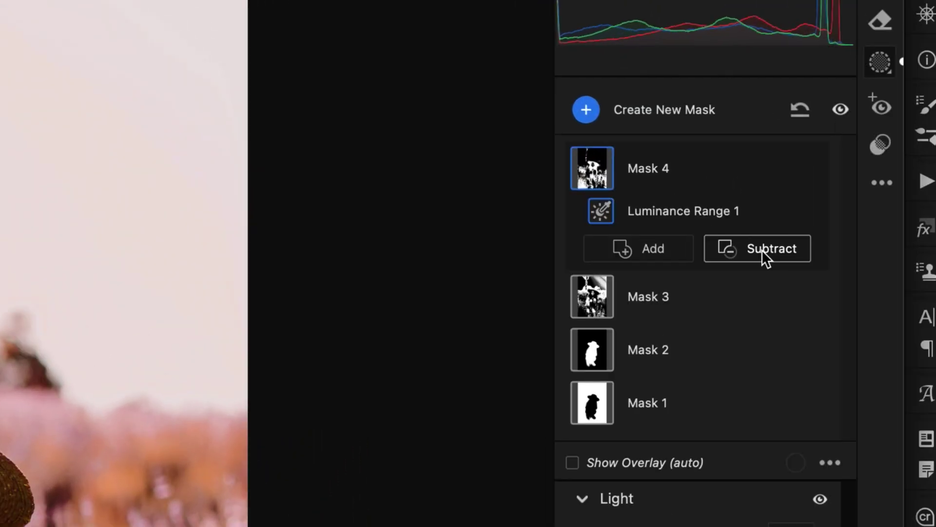
Step: Subtract the subject from Mask 4 and rename the mask as Shadows Luminance
click(579, 149)
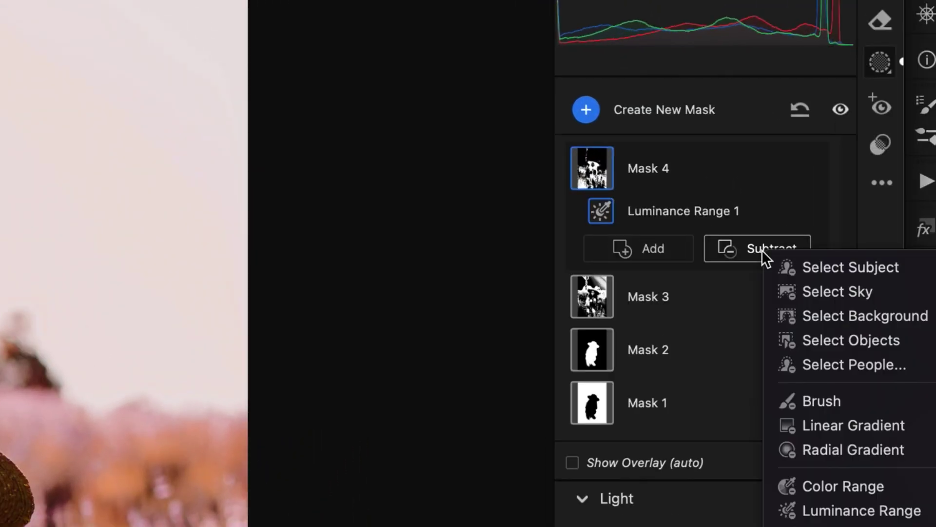
click(829, 270)
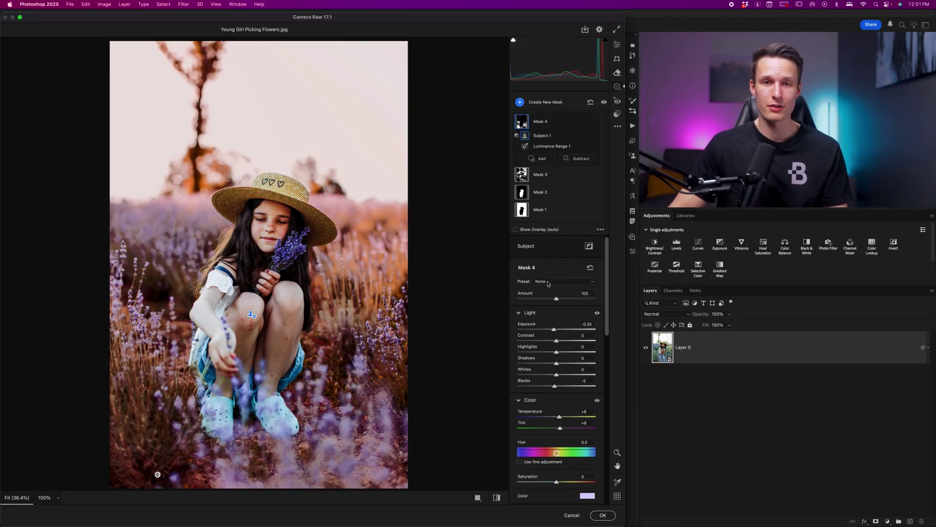
right_click(550, 123)
click(560, 129)
text(Shadows Luminan)
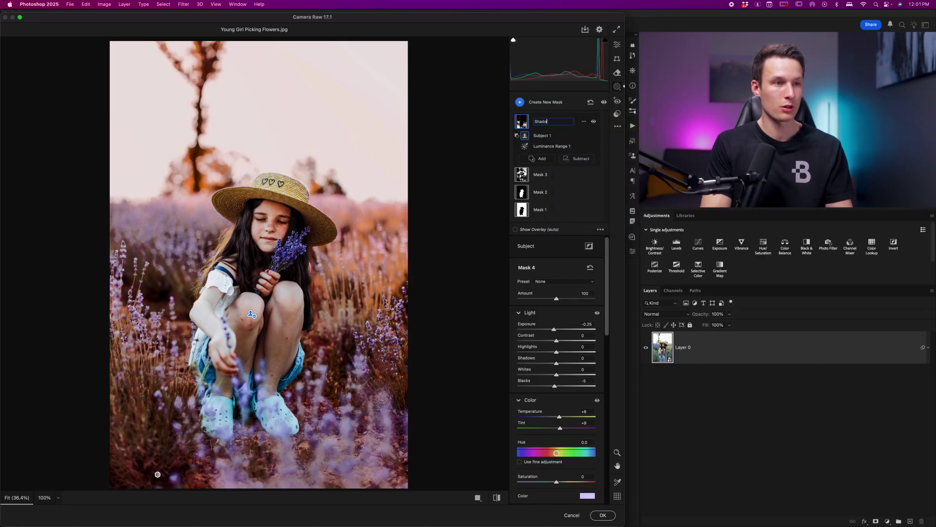
text(ce)
key(Return)
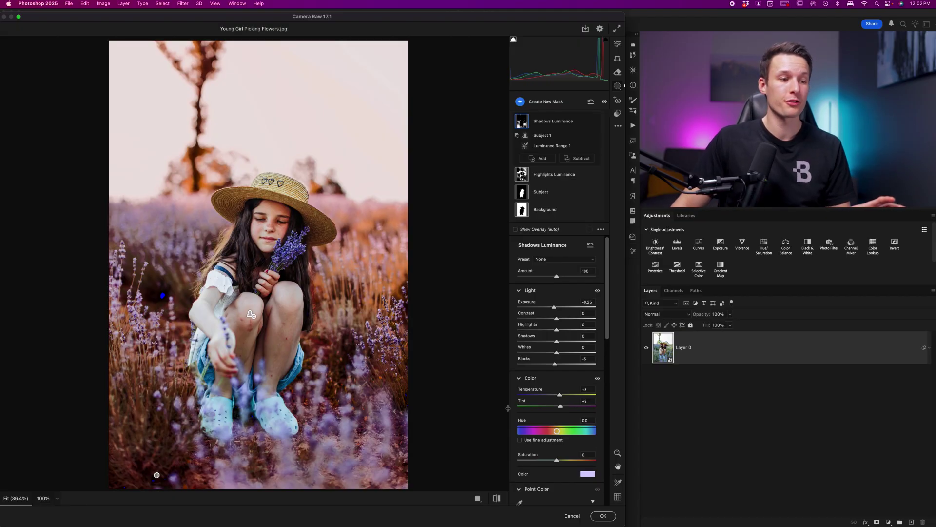
Step: Compare the graded photo with its original version
click(497, 501)
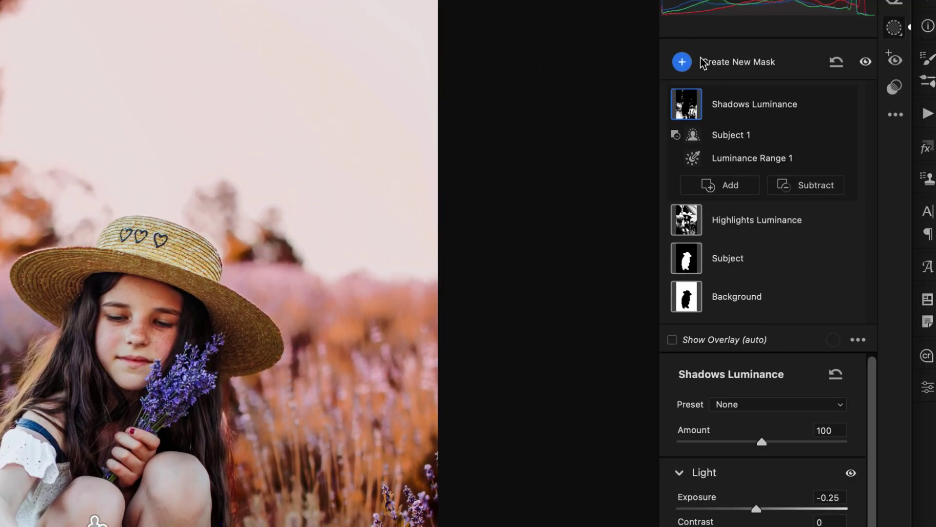
Step: Create a Radial Gradient mask and shape it into an upright oval centered around the seated girl
click(529, 101)
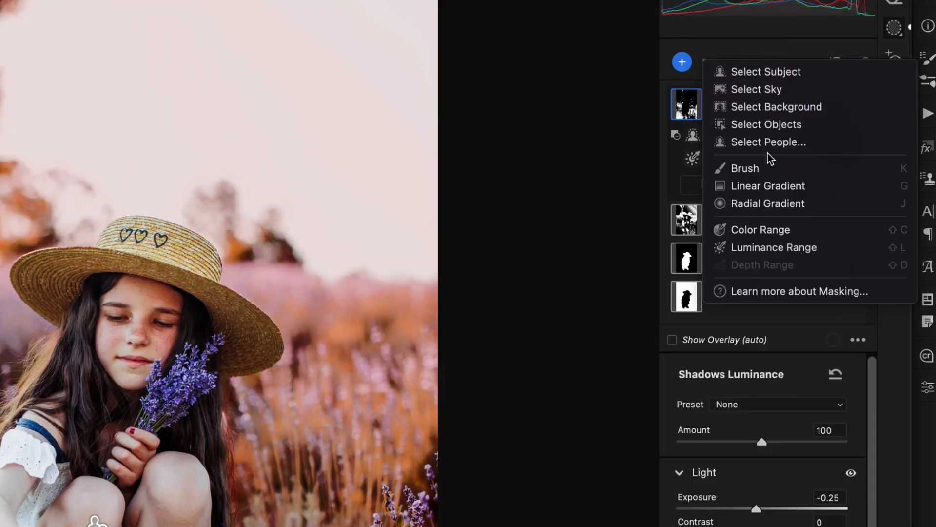
click(768, 204)
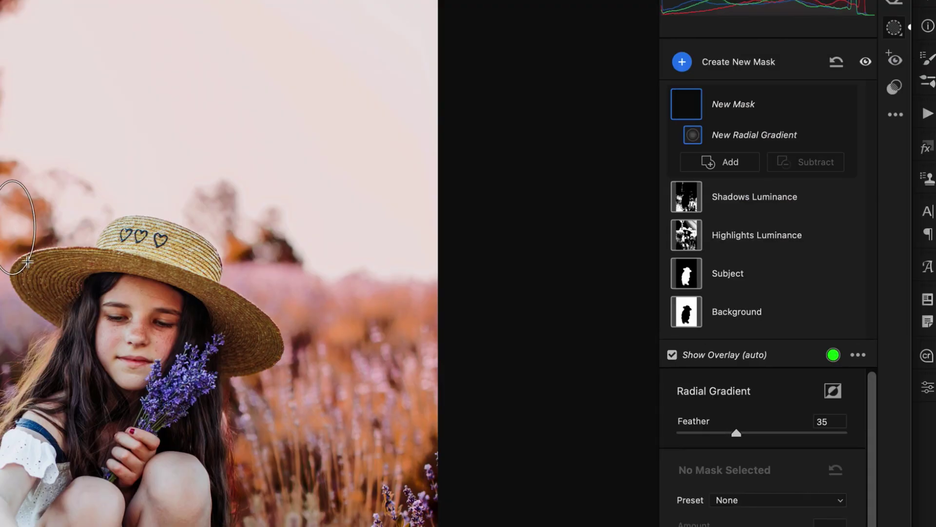
drag(14, 339, 253, 526)
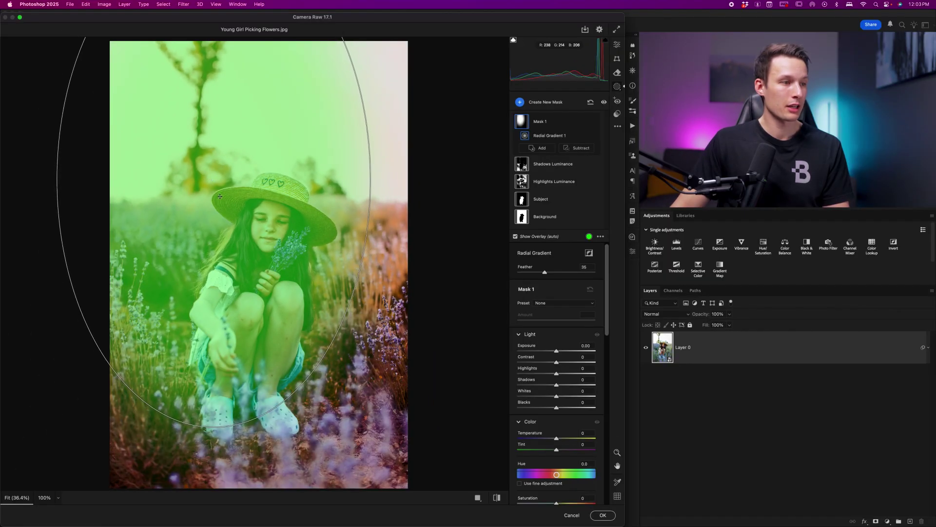
double_click(204, 172)
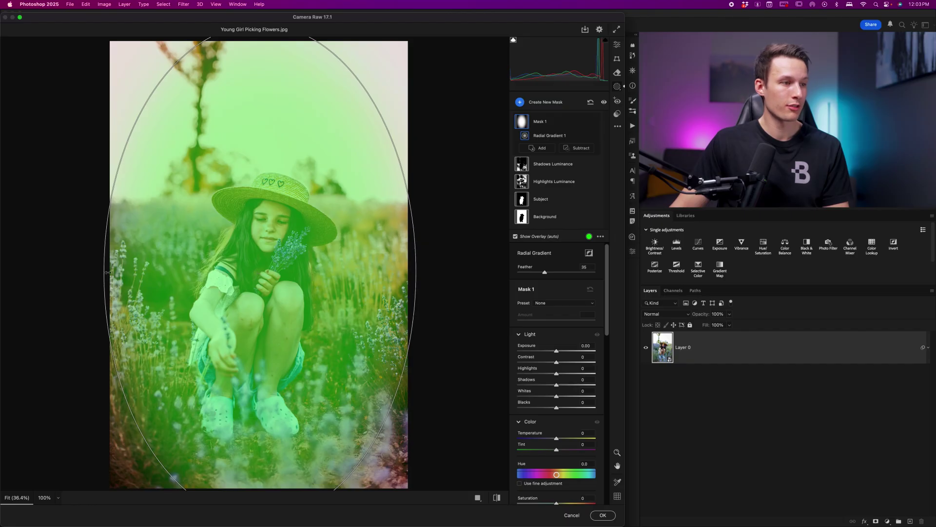
drag(102, 272, 142, 272)
alt+click(255, 130)
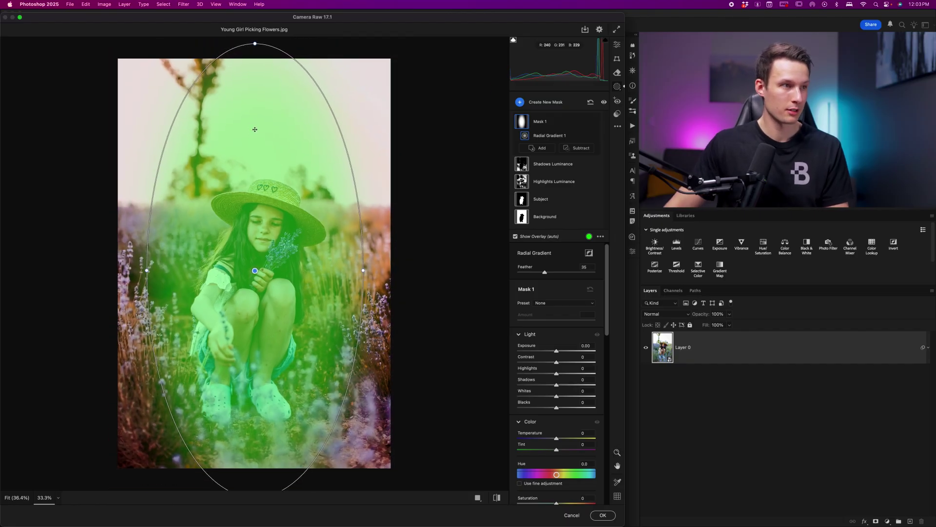
drag(255, 43, 255, 109)
drag(257, 268, 258, 279)
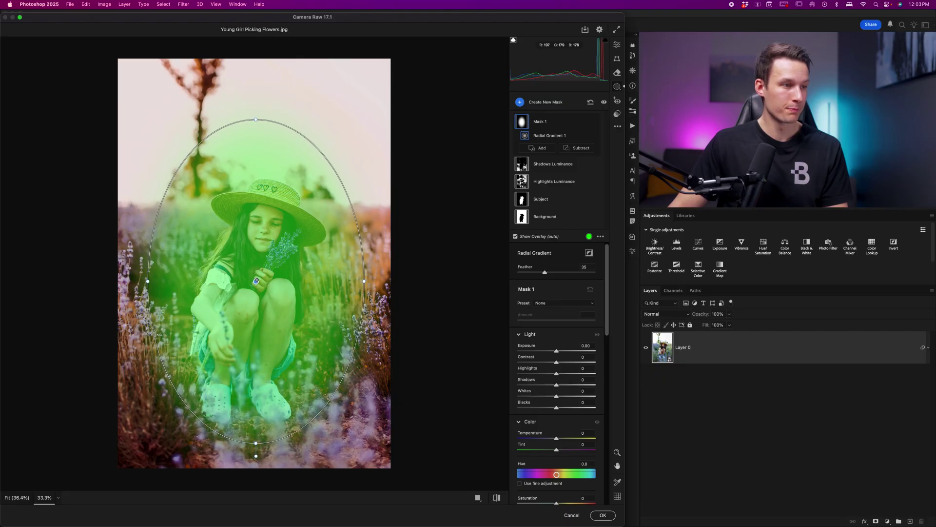
Step: Brighten the radial mask to about Exposure +1.15 and subtract the subject from the mask
drag(558, 353, 561, 354)
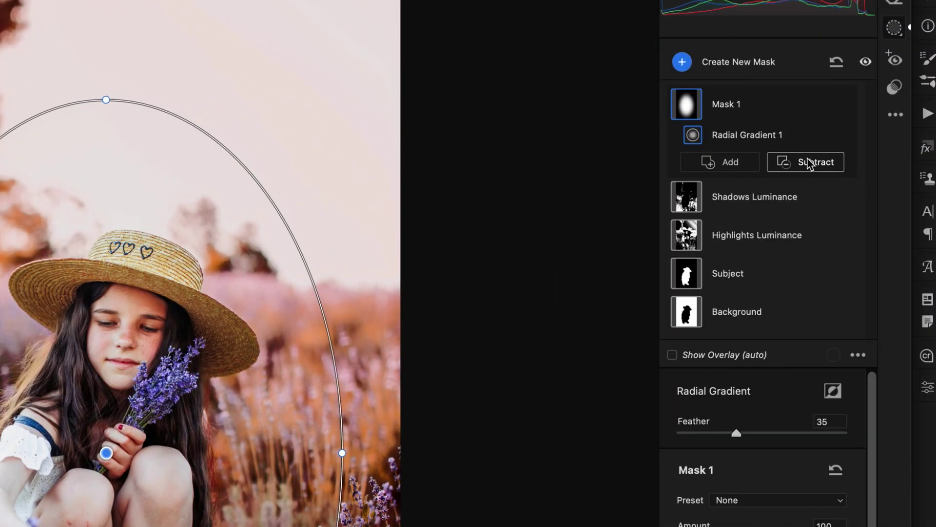
click(809, 161)
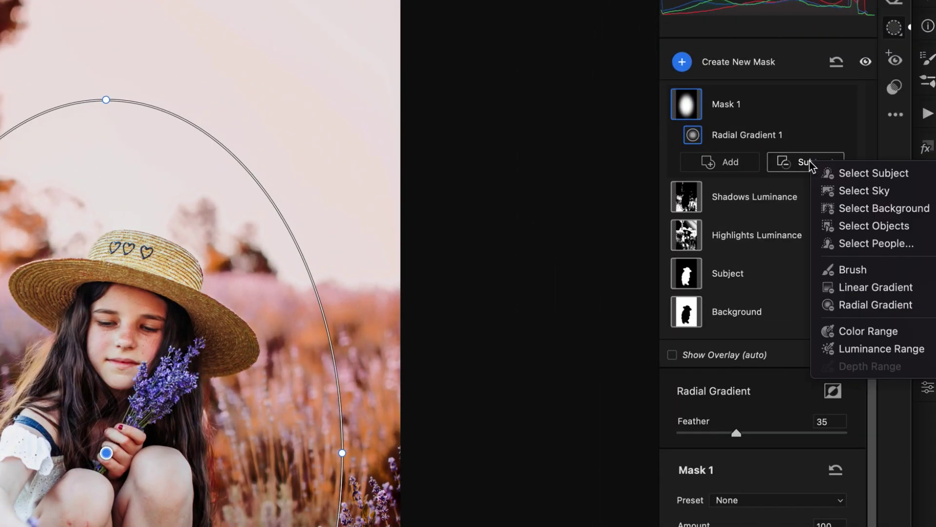
click(847, 173)
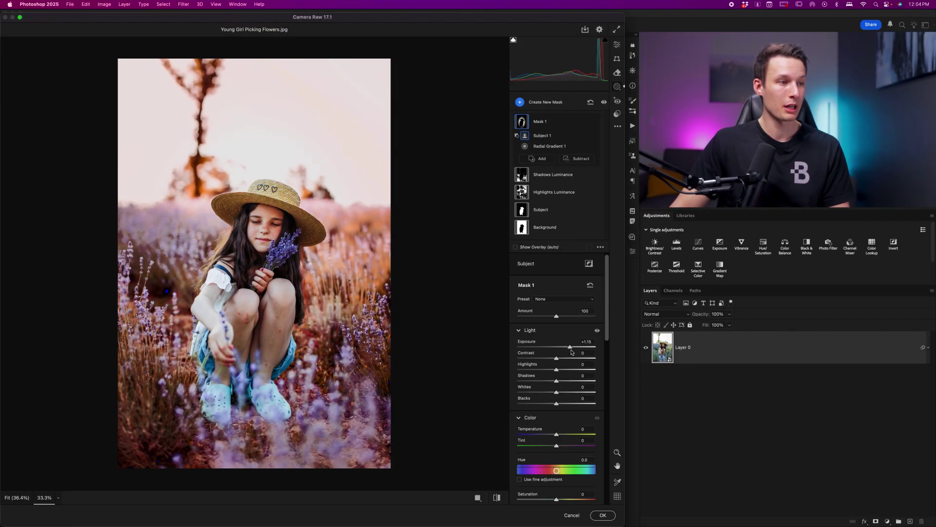
Step: Reduce the radial mask's Exposure to +0.20 and warm it with Temperature +35
drag(569, 352, 560, 352)
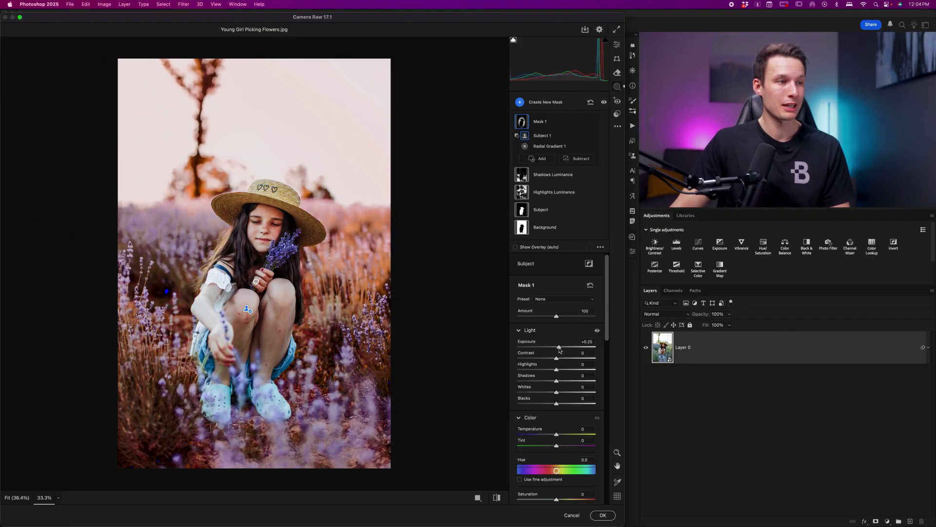
double_click(558, 347)
key(super+z)
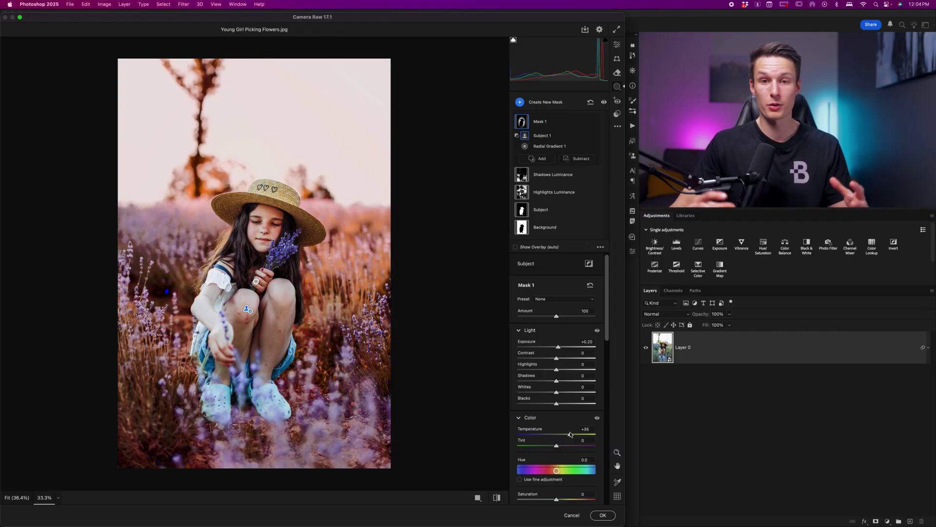
Step: Rename the radial gradient mask as Subject Glow
right_click(561, 122)
click(565, 127)
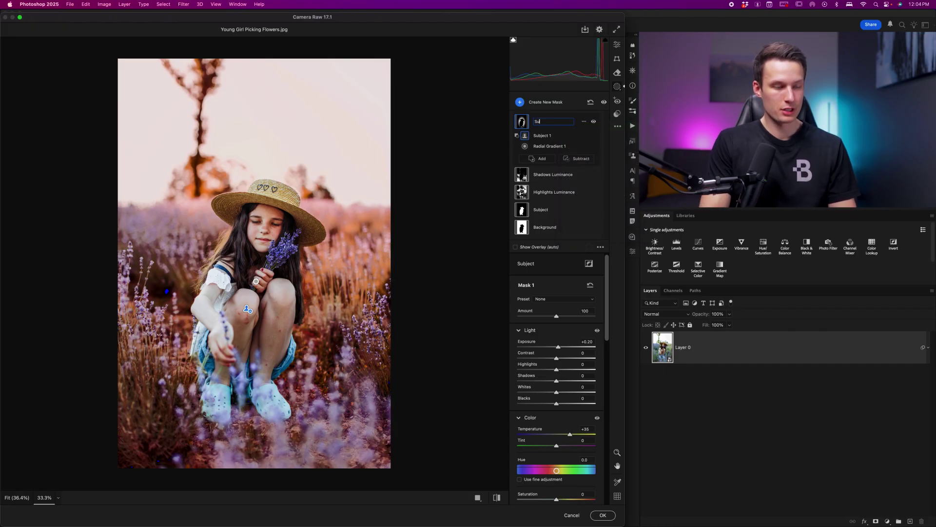
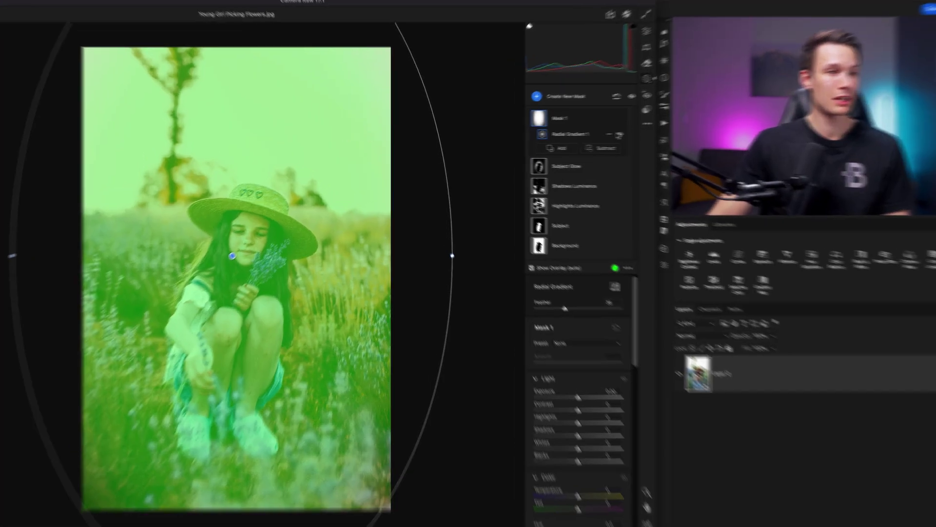
Step: Invert the new radial gradient so it affects the photo's outer edges, narrow its oval slightly, and set Feather to 26
mouse_move(584, 137)
click(821, 136)
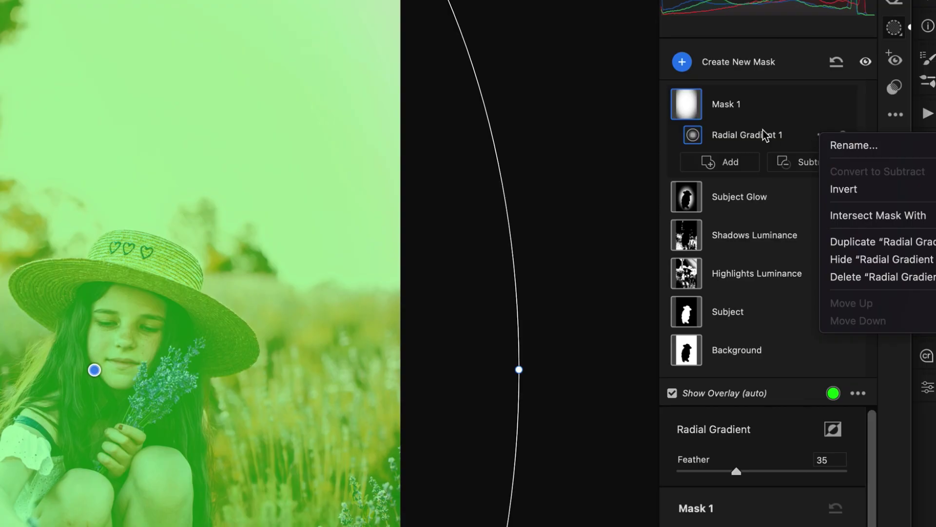
click(852, 190)
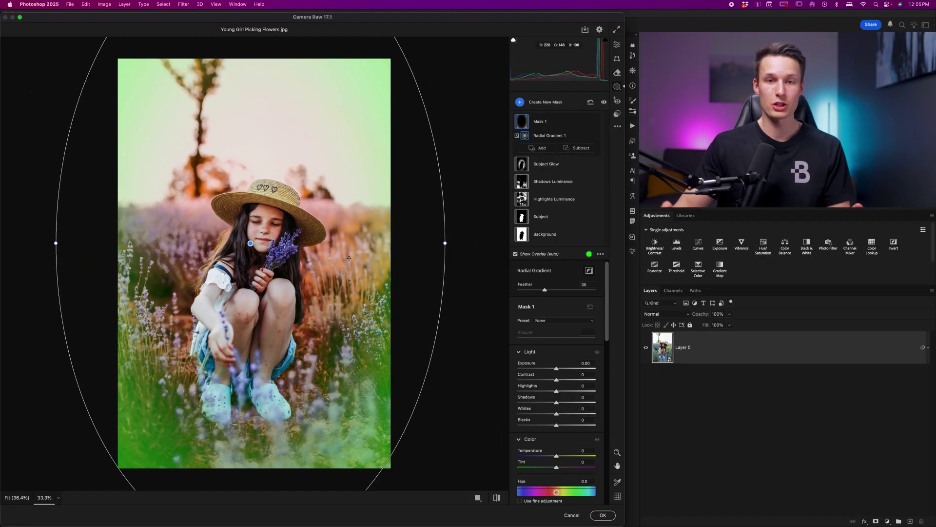
drag(445, 242, 419, 242)
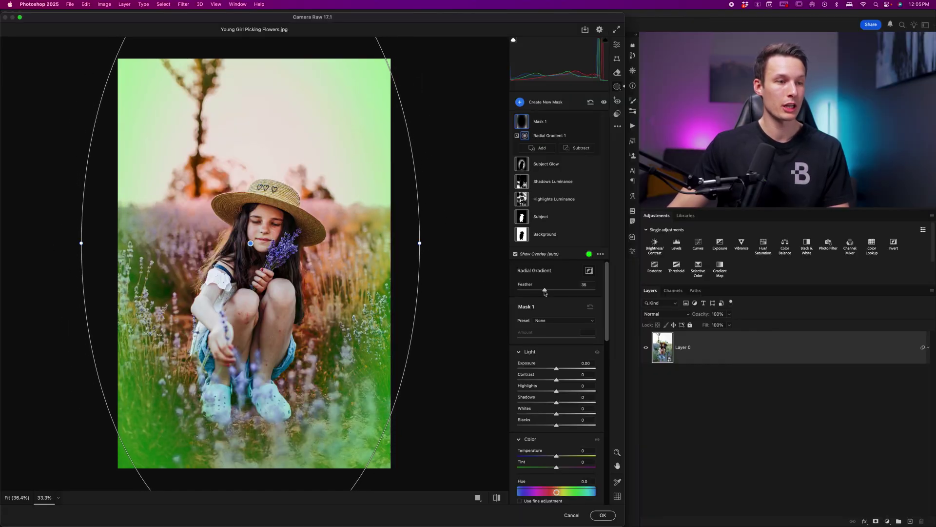
drag(545, 292, 531, 291)
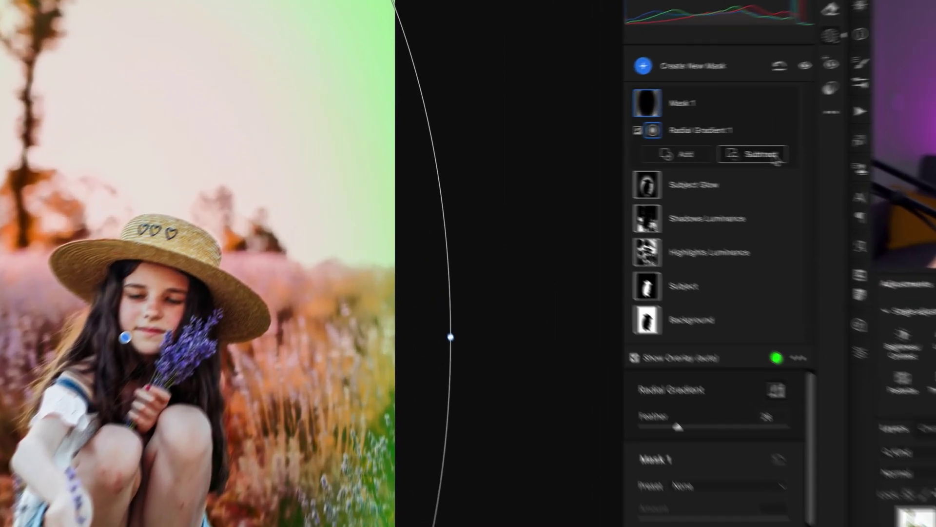
Step: Subtract the sky and the subject from the inverted radial gradient mask
click(591, 148)
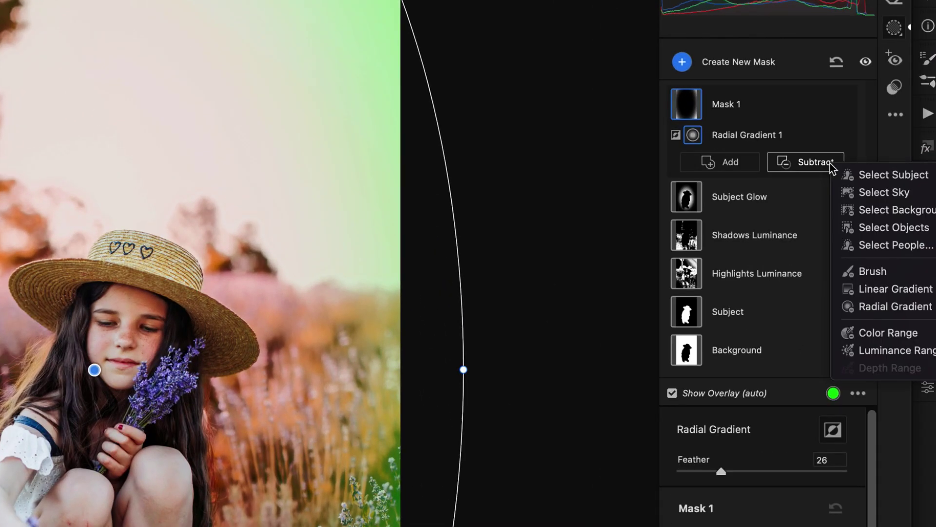
click(863, 194)
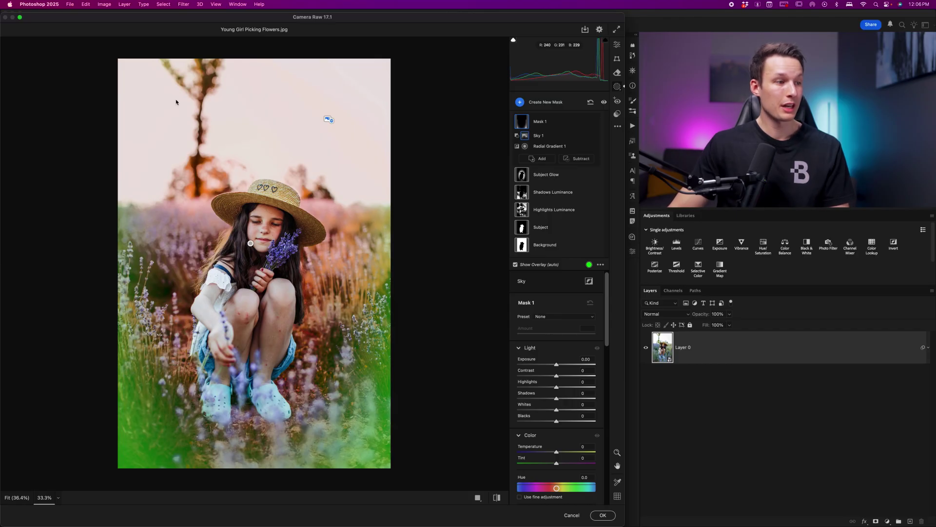
click(580, 159)
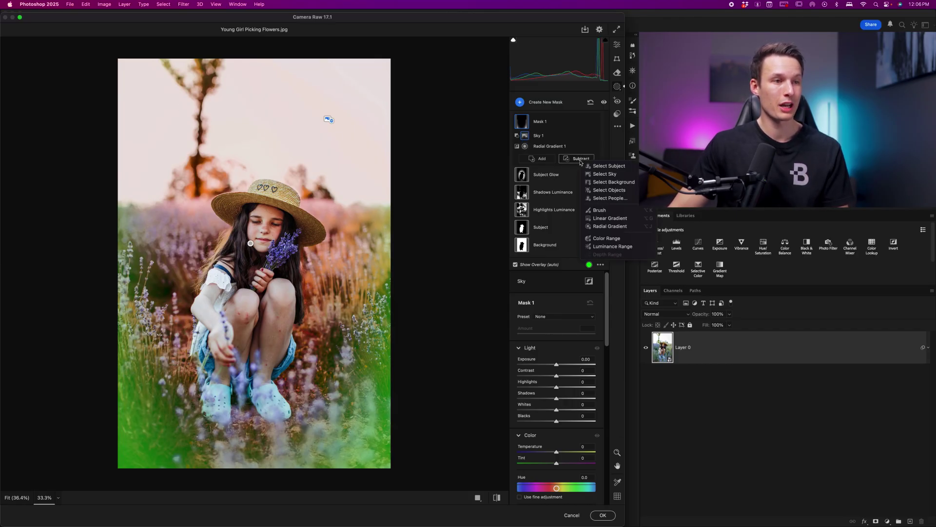
click(610, 166)
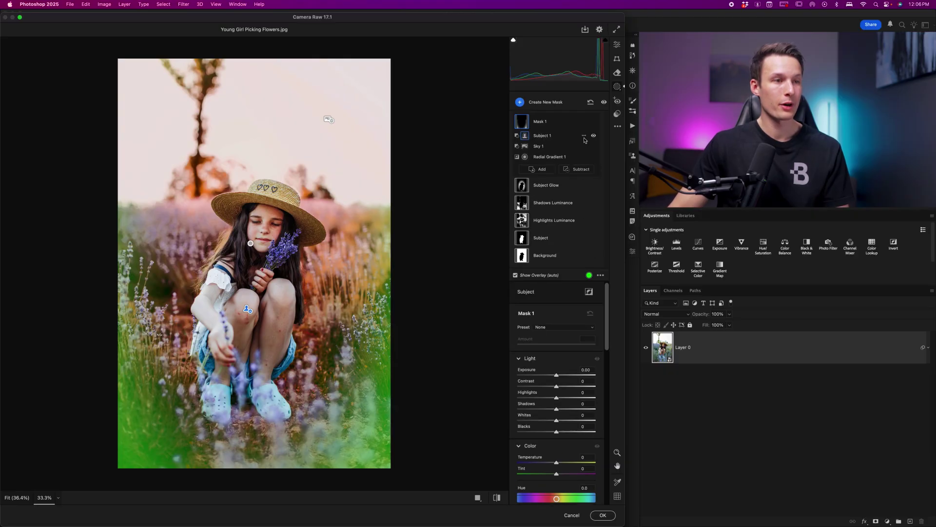
Step: Set the radial gradient's Feather to 40 and enlarge its oval well beyond the photo's edges
click(554, 160)
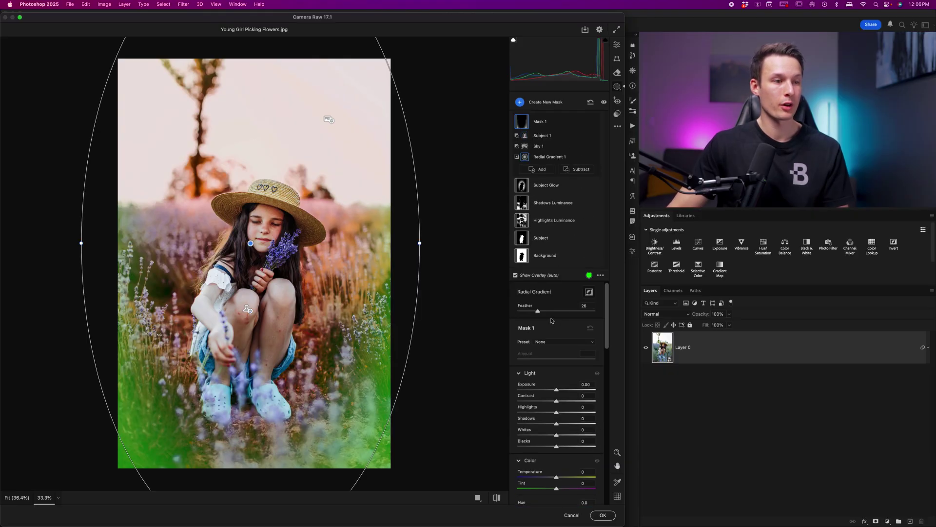
mouse_move(541, 313)
mouse_down()
mouse_move(599, 313)
mouse_move(545, 307)
mouse_up()
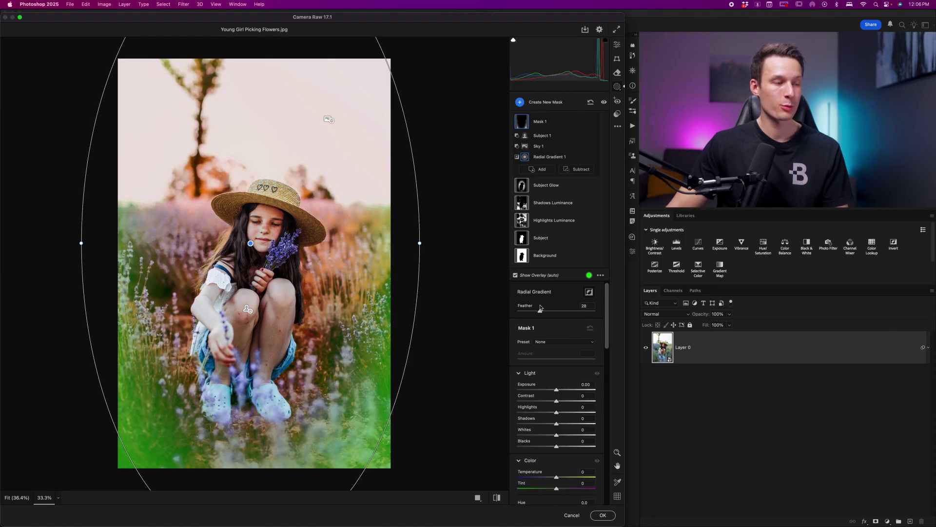
drag(420, 242, 505, 248)
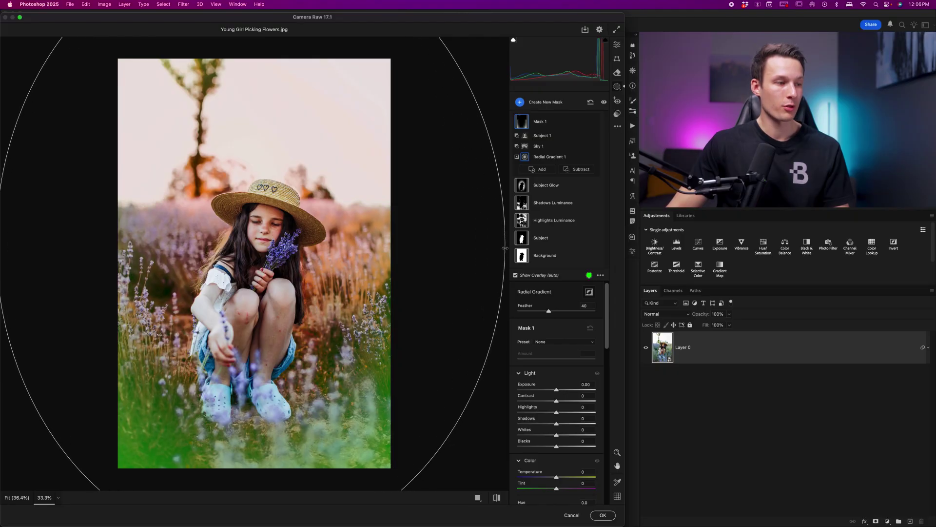
key(super+minus)
key(super+minus)
key(super+minus)
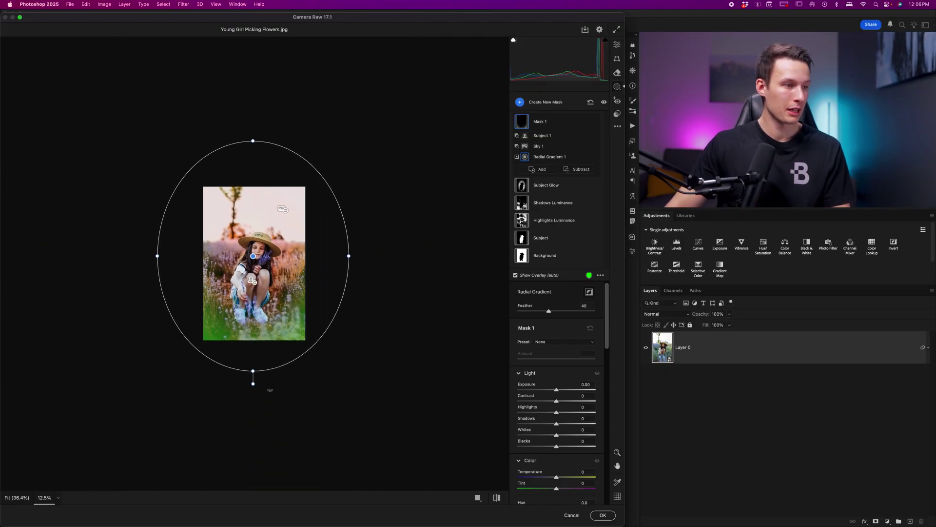
drag(252, 371, 253, 410)
drag(160, 254, 167, 256)
key(super+plus)
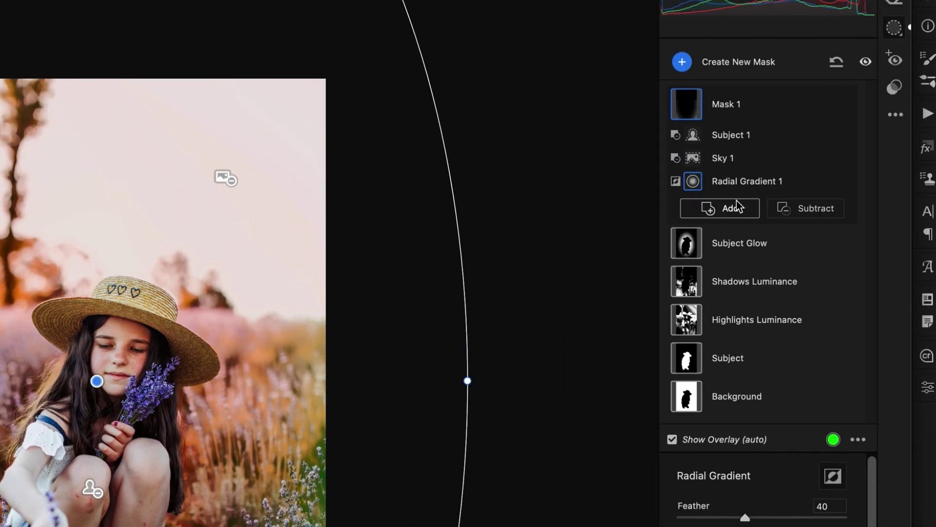
Step: Add a linear gradient to the mask, running from just below the photo up to the girl's shoes
click(731, 212)
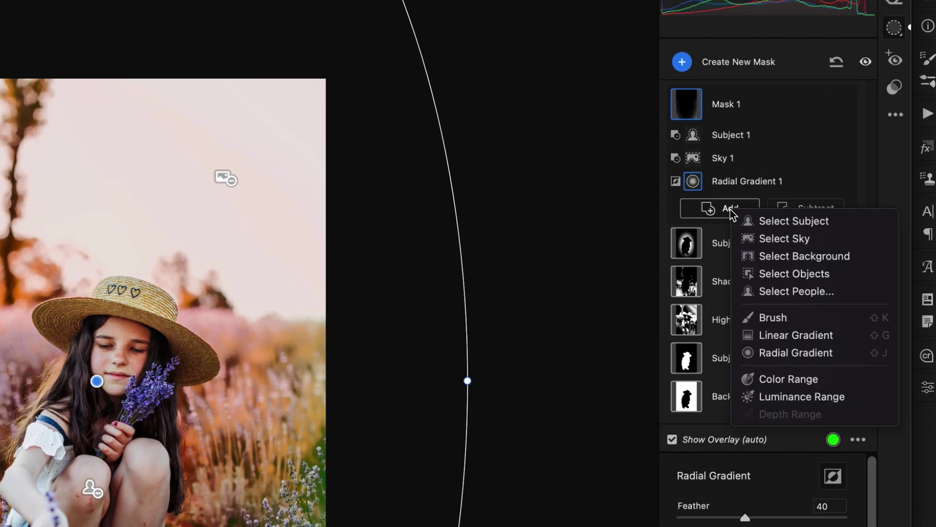
click(856, 335)
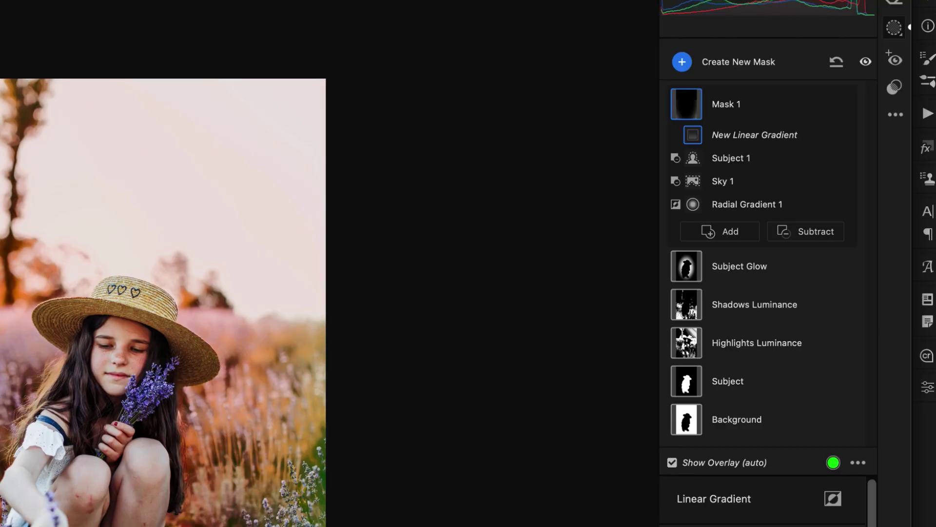
drag(444, 456, 445, 275)
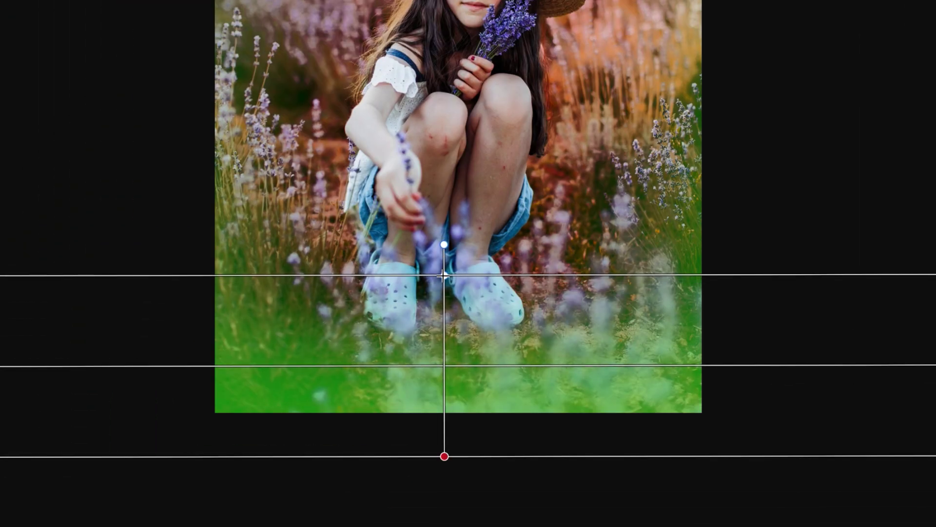
mouse_move(444, 456)
mouse_down()
mouse_move(445, 435)
mouse_move(445, 448)
mouse_up()
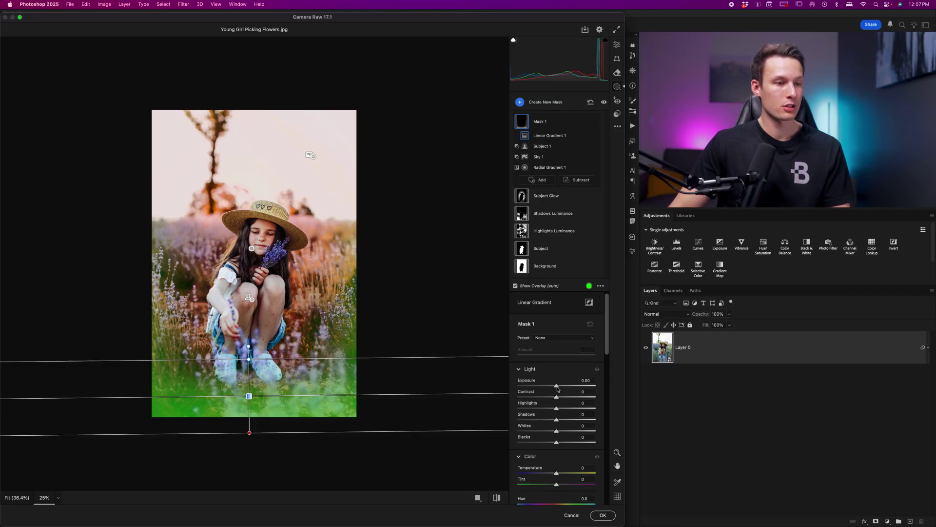
Step: Darken the edge mask with Exposure -1.15, Whites +2 and Blacks -8
drag(557, 388, 556, 387)
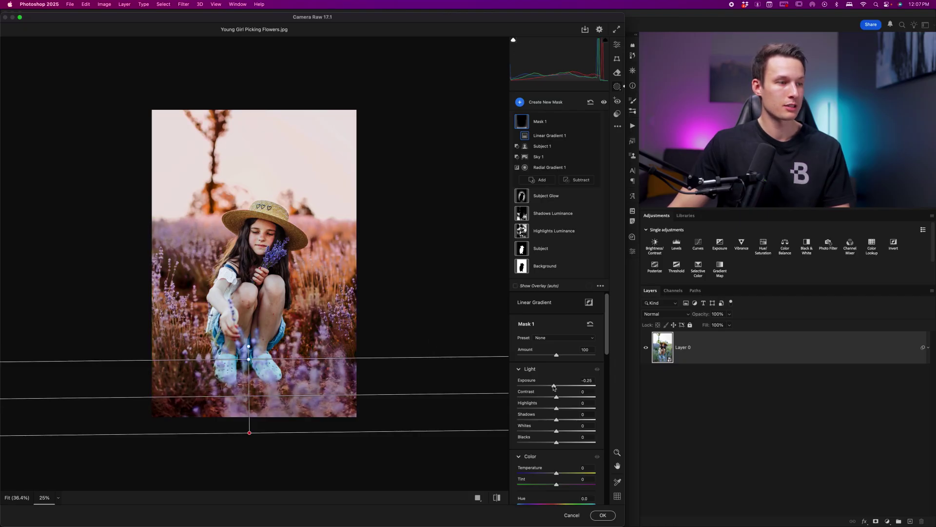
drag(552, 387, 546, 386)
drag(556, 443, 554, 444)
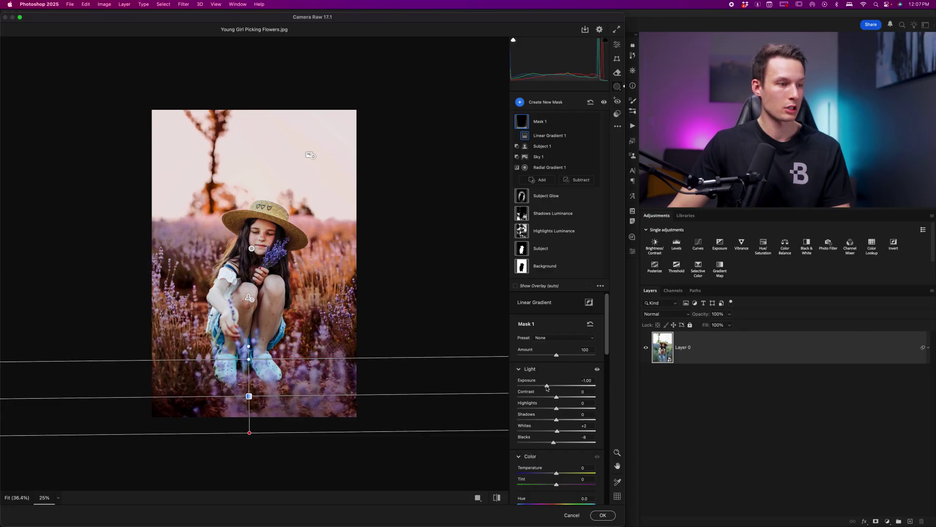
Step: Rename the edge-darkening mask as Vignette
right_click(555, 122)
click(568, 127)
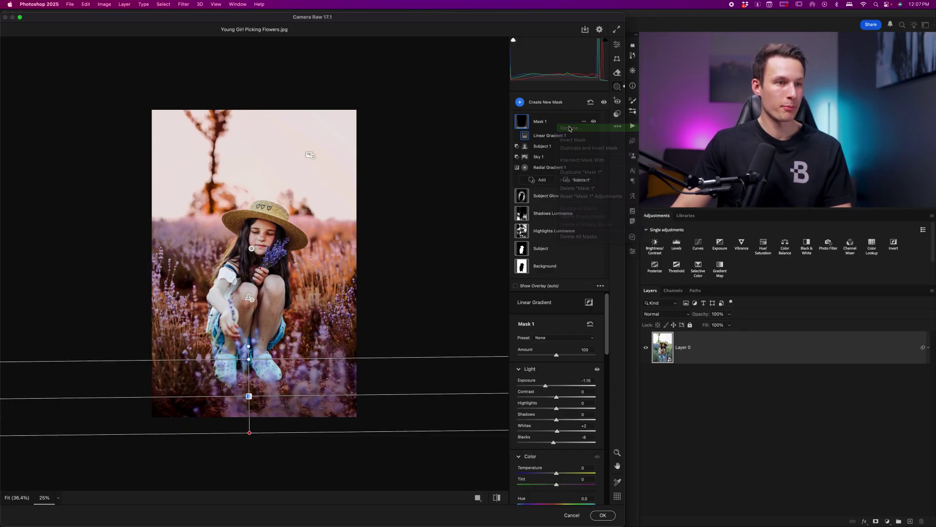
text(Vignette)
key(Return)
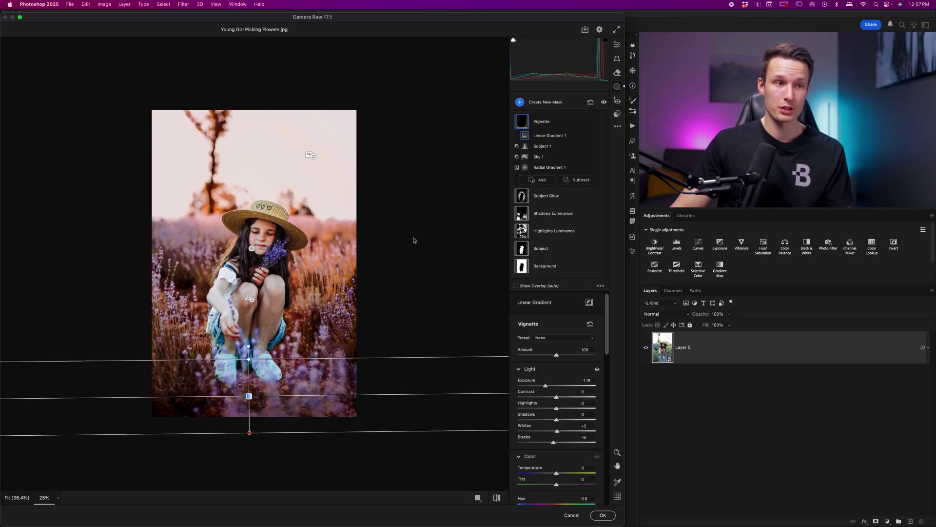
Step: Create a Brush mask and paint a soft band along the horizon behind the girl, enlarging the brush to size 26
key(super+equal)
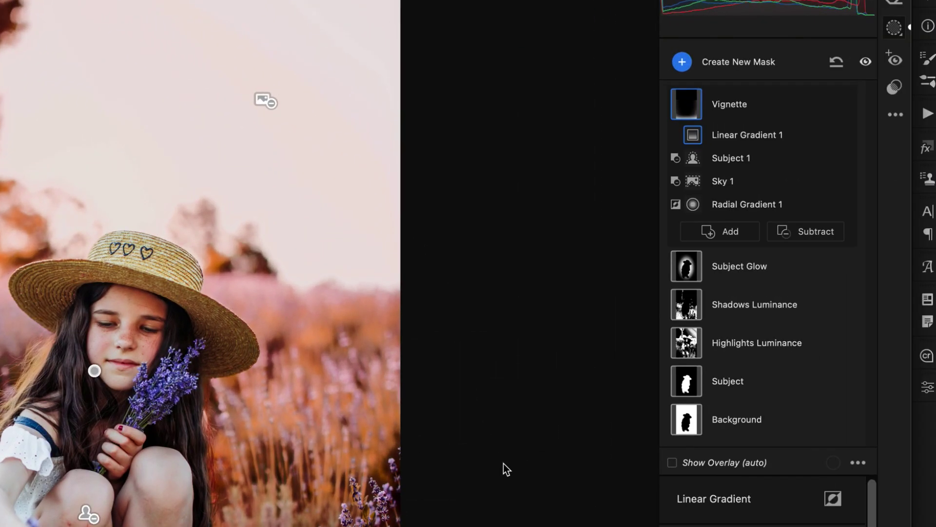
click(727, 63)
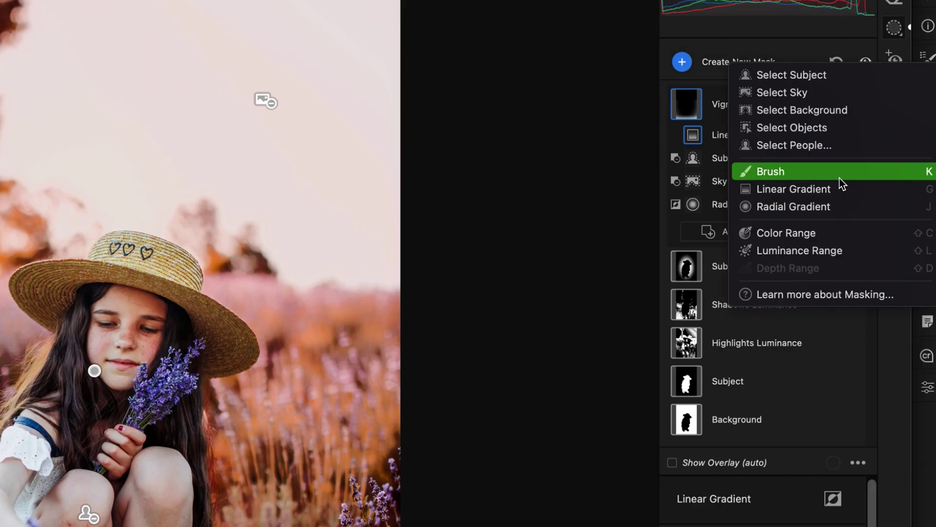
click(812, 175)
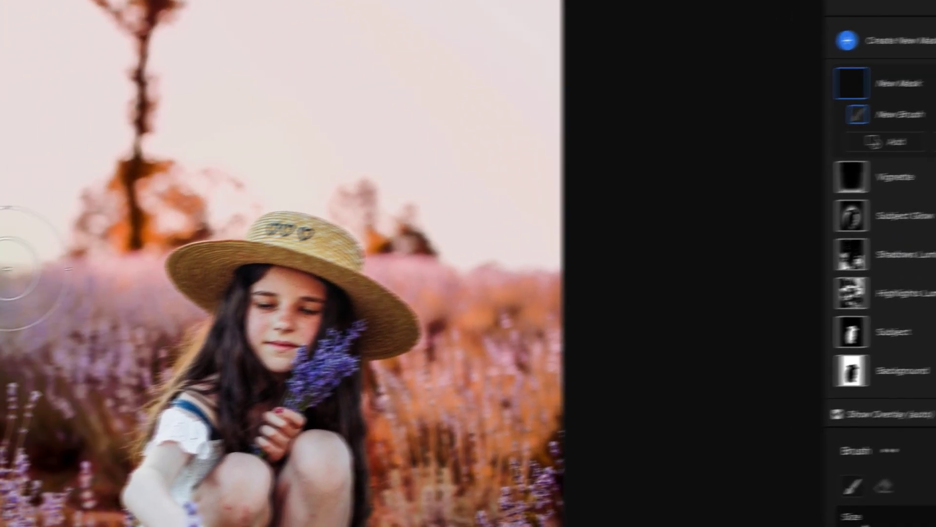
click(0, 295)
mouse_move(192, 255)
mouse_down()
mouse_move(373, 200)
mouse_move(623, 244)
mouse_move(518, 243)
mouse_move(744, 258)
mouse_move(588, 258)
mouse_move(635, 275)
mouse_move(703, 275)
mouse_move(392, 230)
mouse_move(224, 268)
mouse_move(106, 258)
mouse_move(227, 264)
mouse_move(355, 240)
mouse_move(147, 257)
mouse_up()
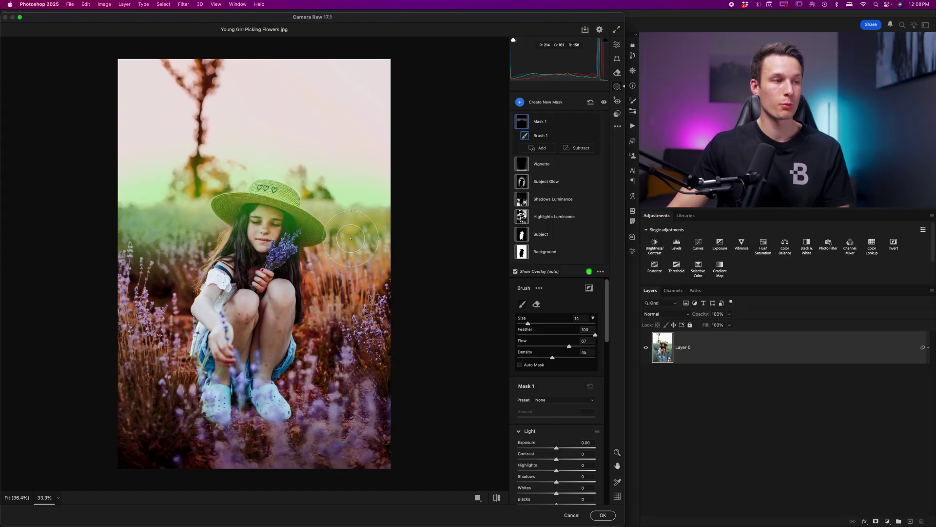
key(bracketright)
key(bracketright)
key(bracketright)
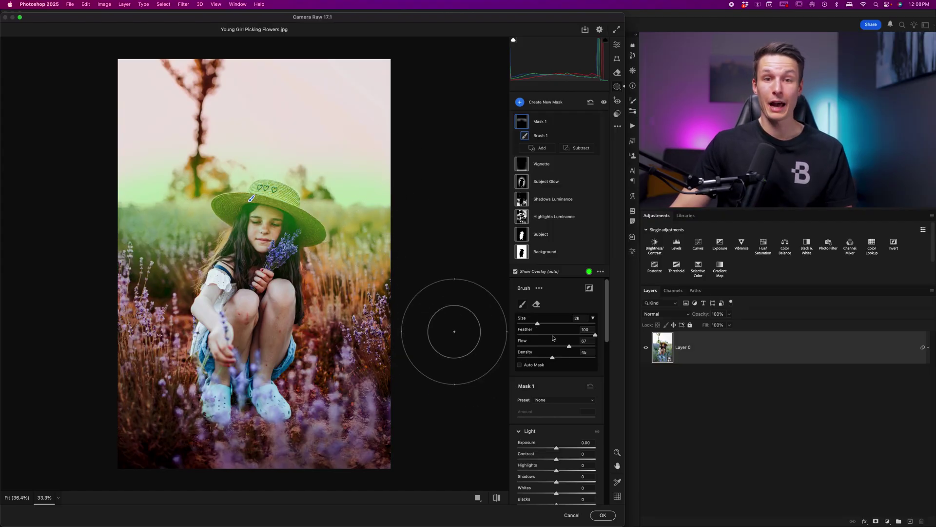
Step: Soften the brushed horizon with Clarity at about -33 and brighten it with Exposure +0.35
scroll(567, 351, down, 10)
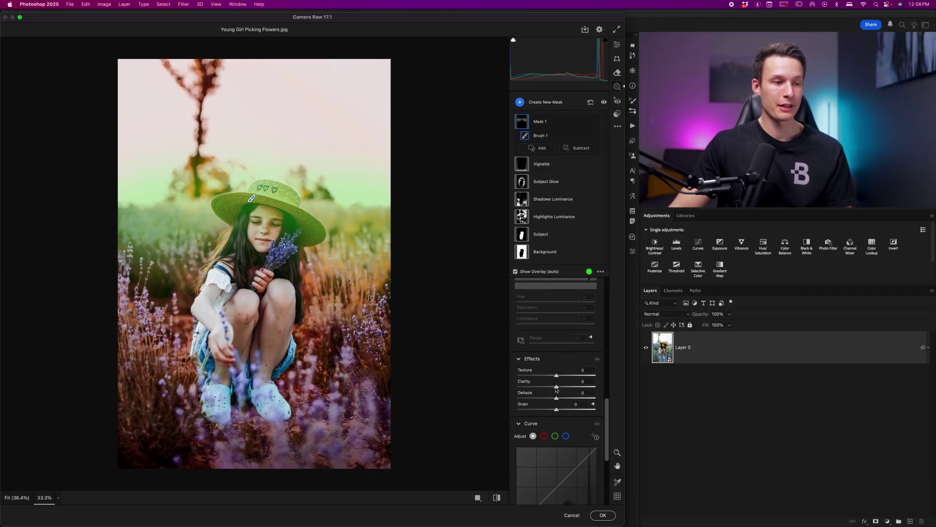
drag(556, 387, 544, 387)
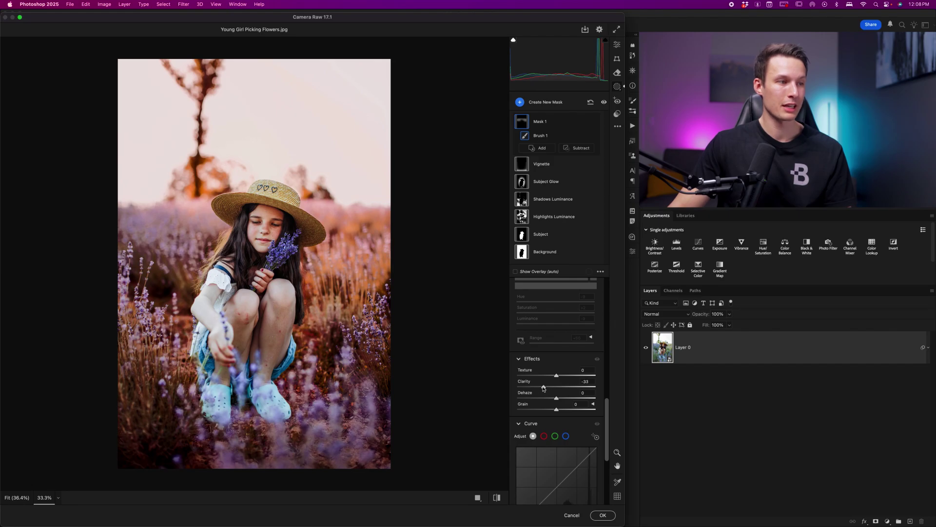
scroll(563, 330, up, 10)
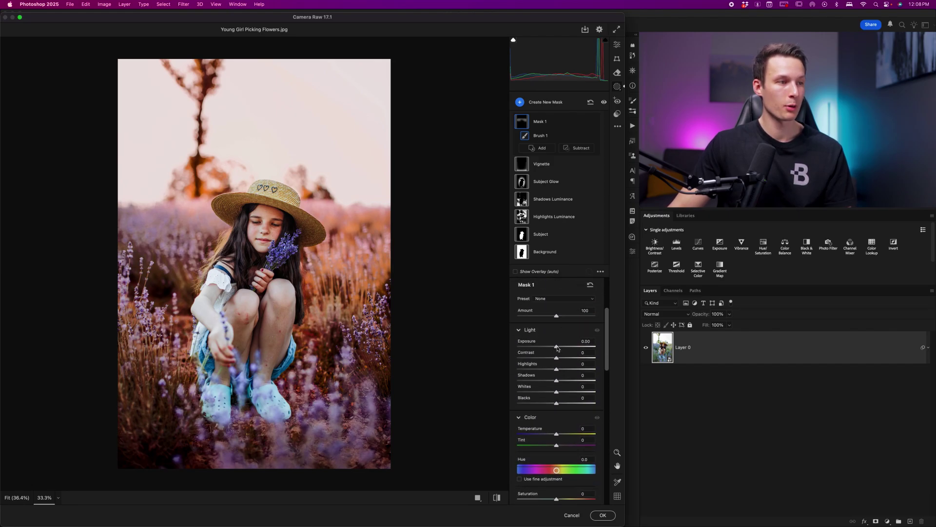
drag(559, 346, 560, 346)
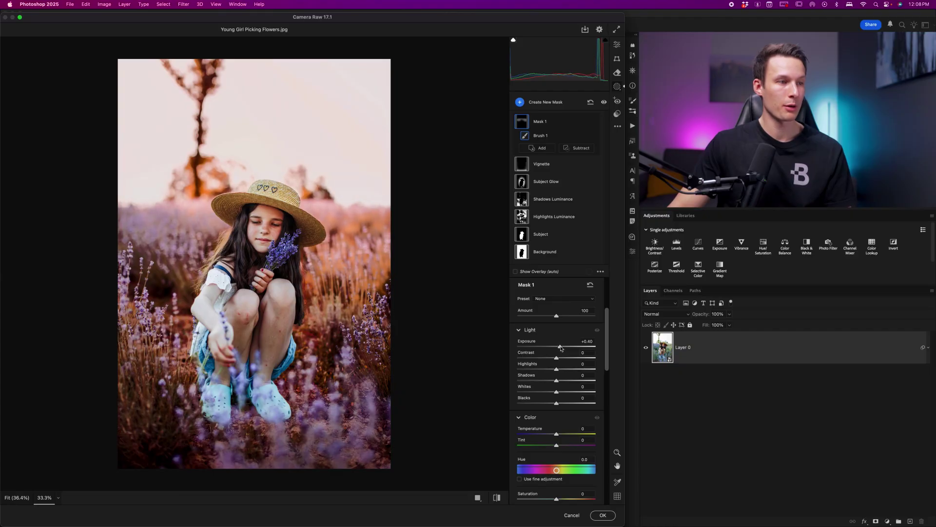
scroll(560, 347, down, 1)
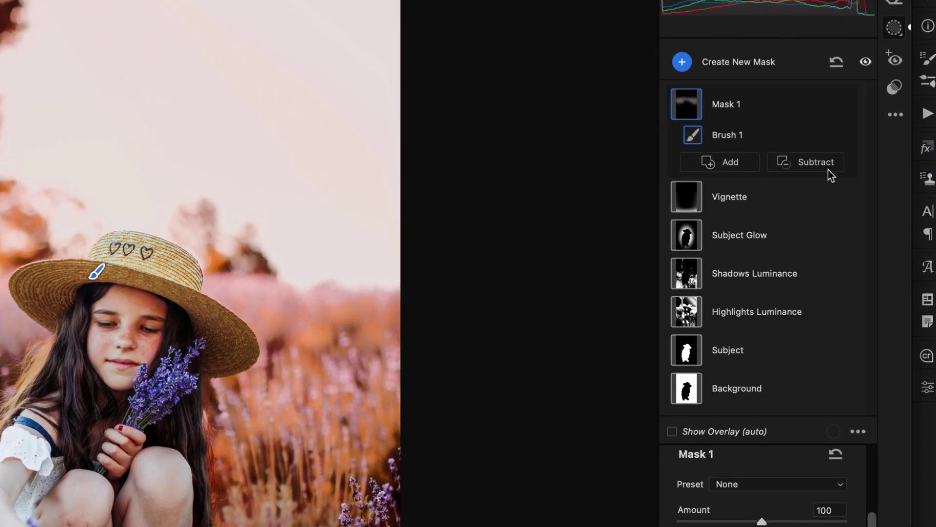
Step: Subtract the subject from the brush mask and toggle the mask off and on to compare its effect
click(818, 166)
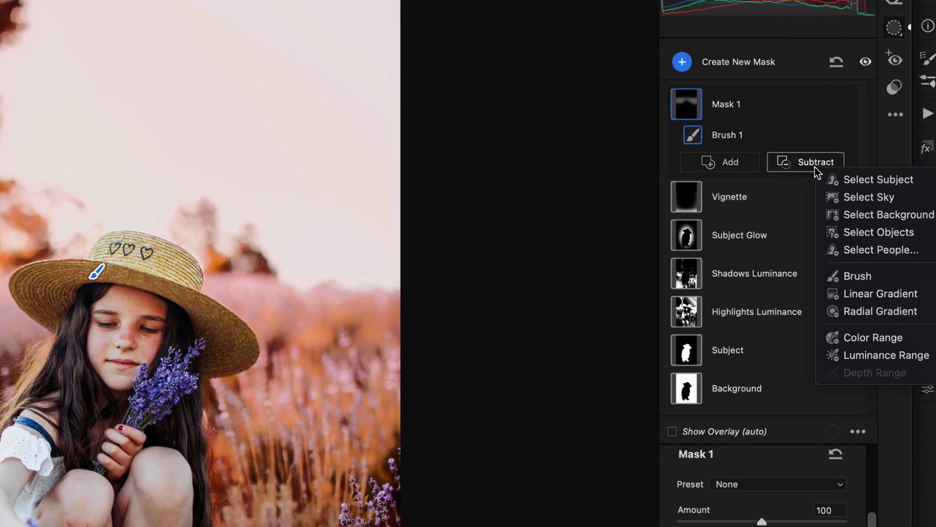
click(857, 180)
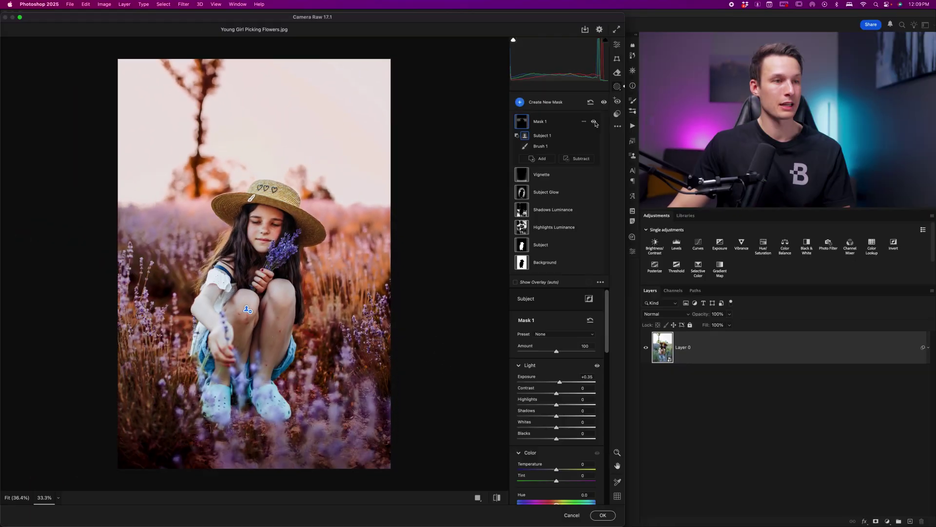
click(843, 103)
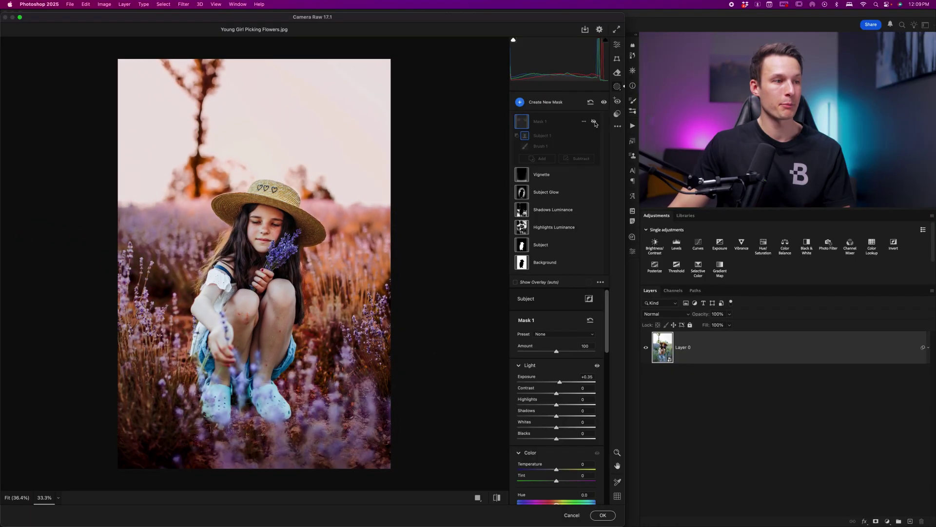
click(594, 122)
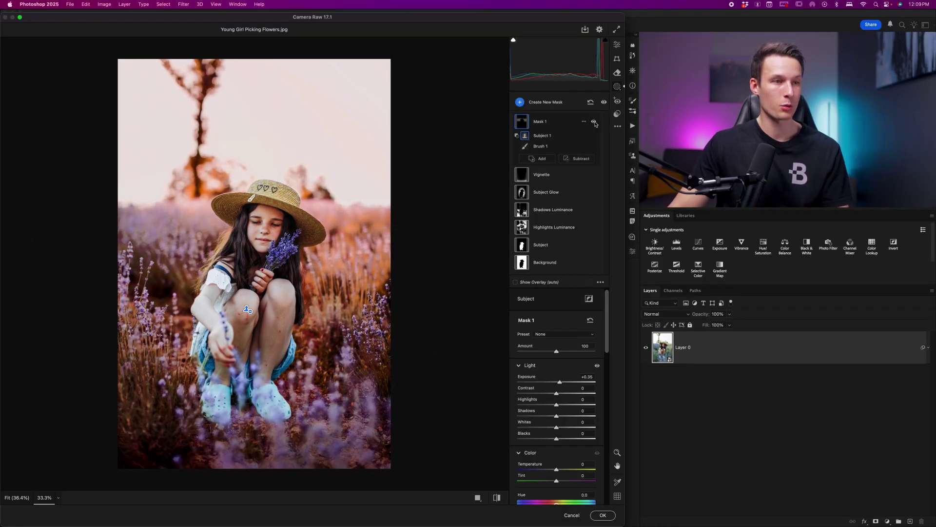
Step: Rename the brushed horizon mask as Horizon glow
right_click(572, 127)
click(588, 132)
text(Horizon glow)
key(Return)
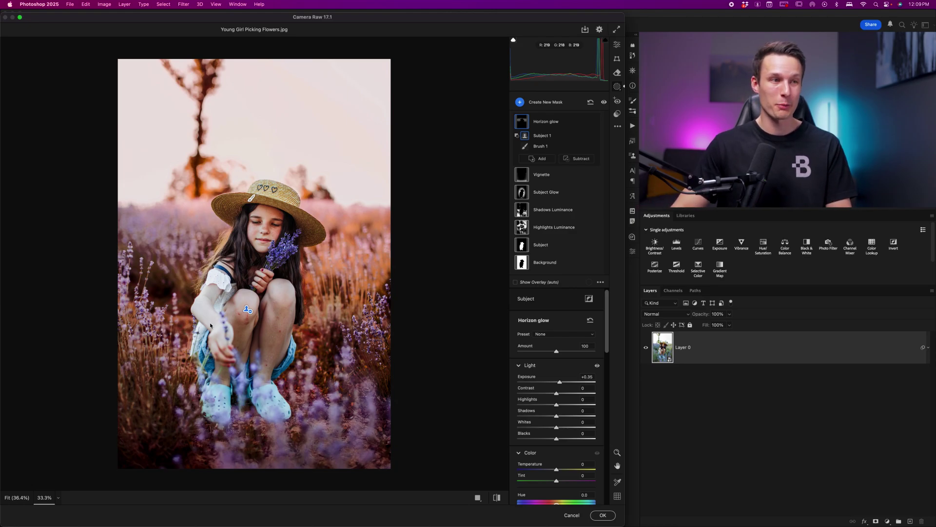
Step: Create a Select Objects mask covering the girl's outstretched forearm and hand
scroll(209, 325, up, 3)
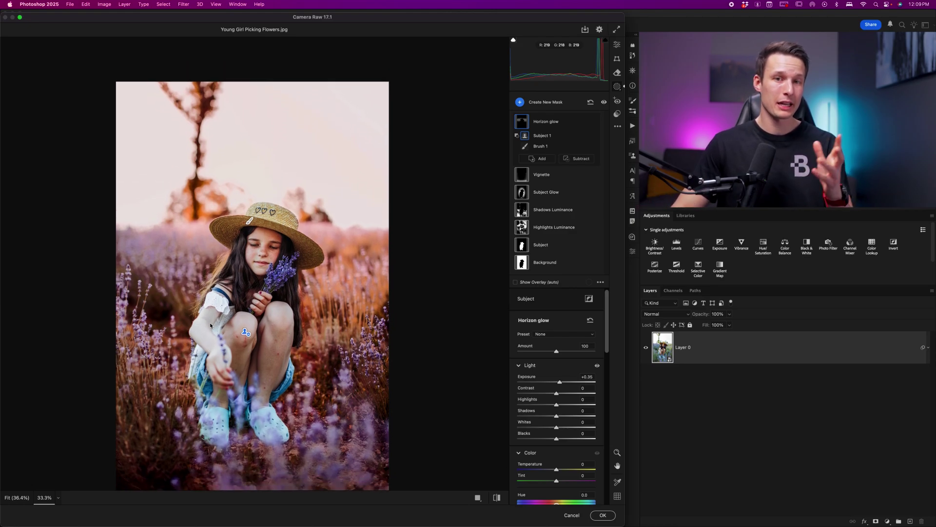
scroll(209, 323, down, 2)
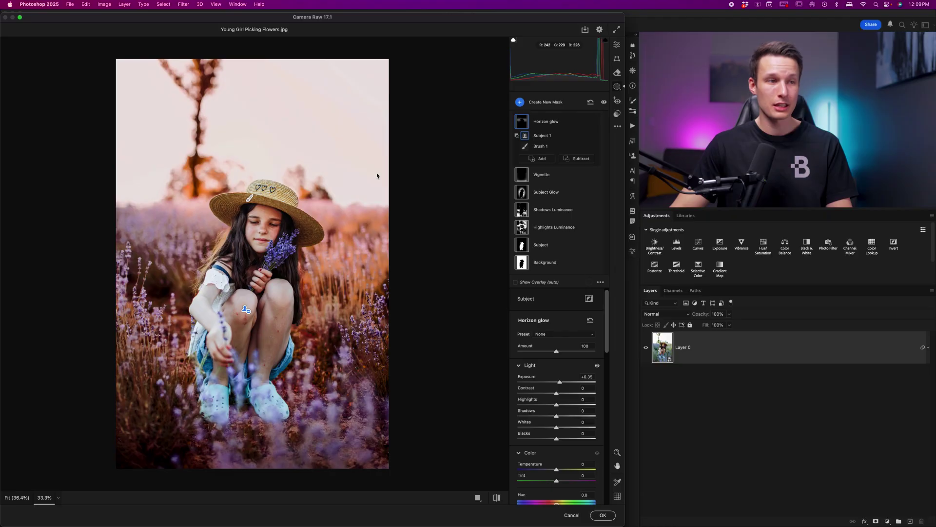
click(534, 100)
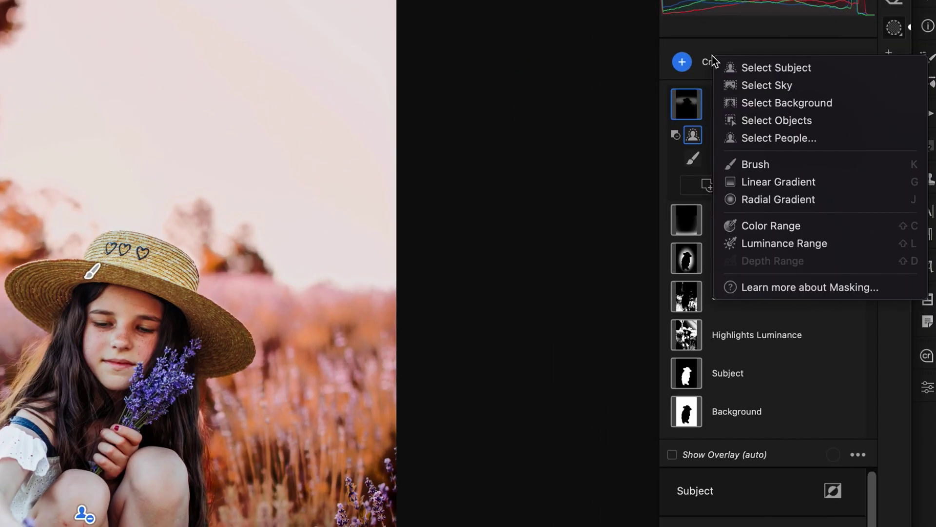
click(788, 120)
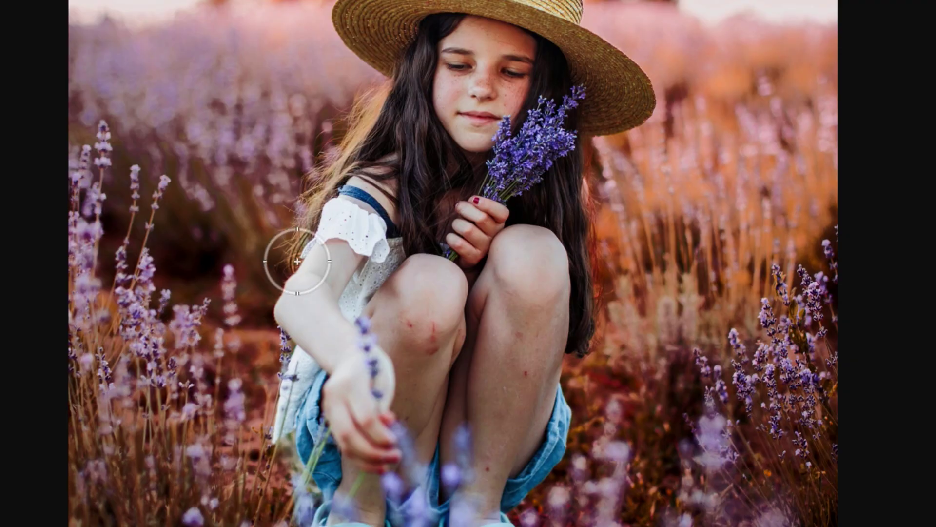
mouse_move(300, 251)
mouse_down()
mouse_move(317, 270)
mouse_move(304, 298)
mouse_move(366, 438)
mouse_move(373, 393)
mouse_move(319, 317)
mouse_move(317, 293)
mouse_up()
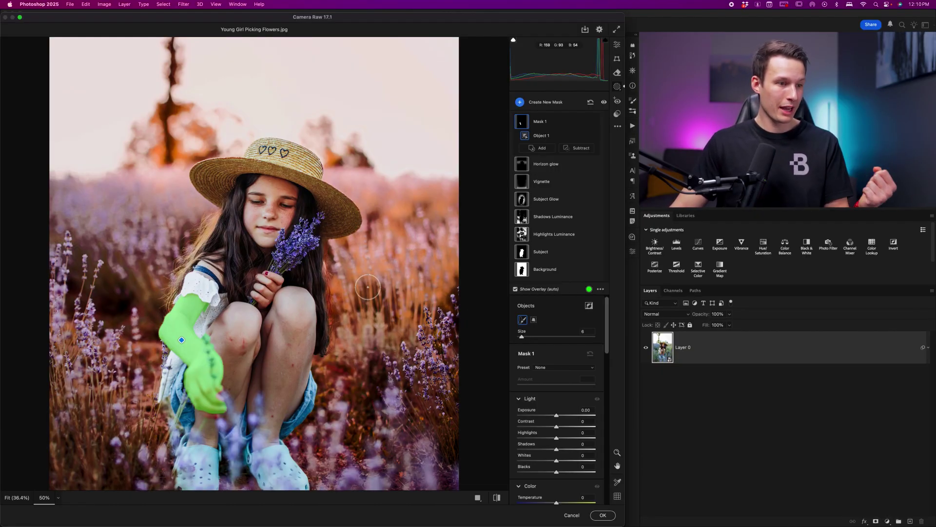
Step: Tint the arm mask with an orange color of Hue 29 and Saturation 50
scroll(575, 358, down, 3)
scroll(575, 357, down, 3)
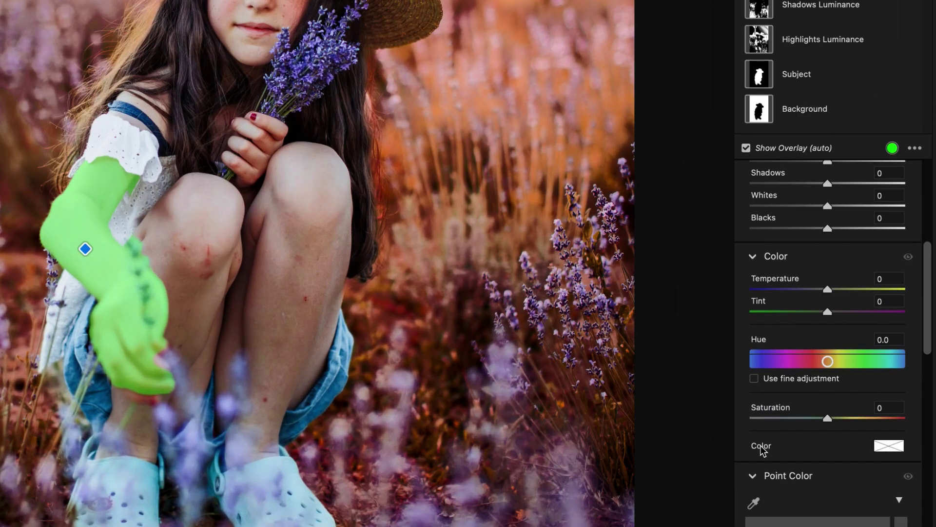
click(889, 446)
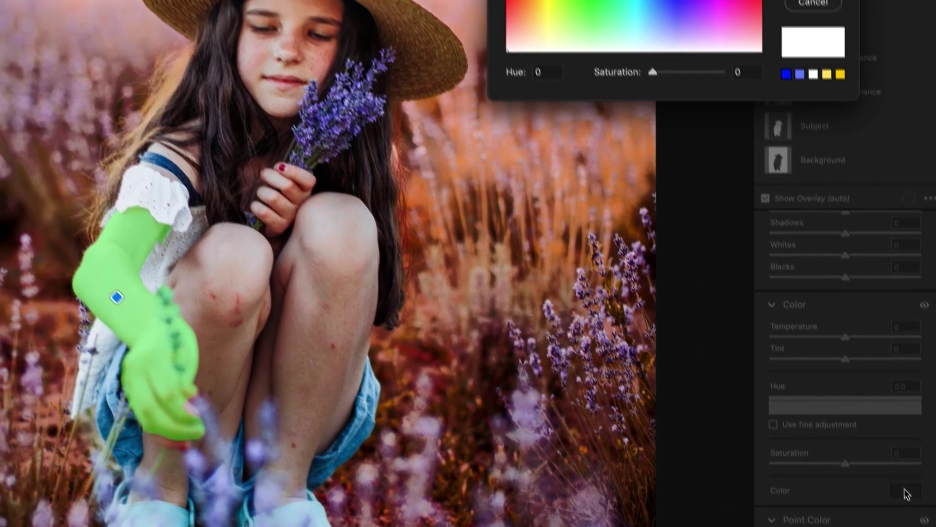
click(580, 101)
click(580, 94)
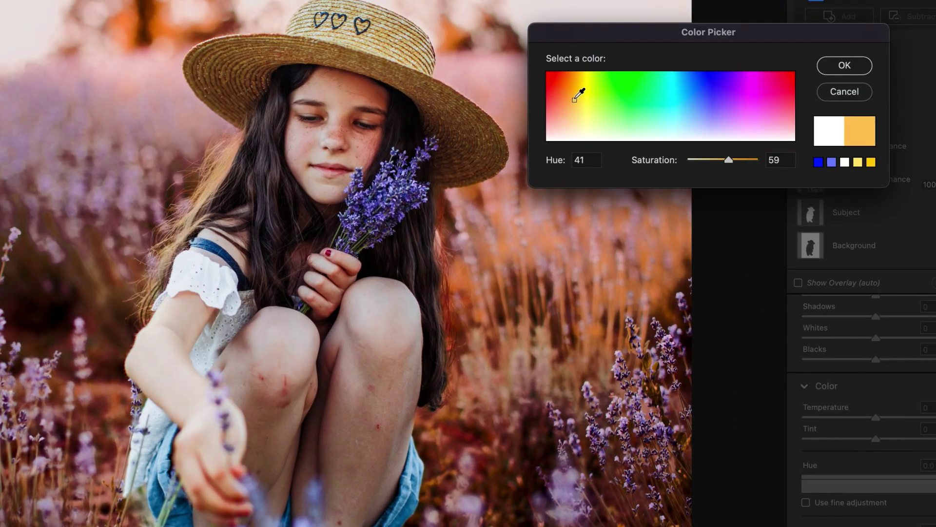
mouse_move(574, 100)
mouse_down()
mouse_move(586, 84)
mouse_move(565, 97)
mouse_up()
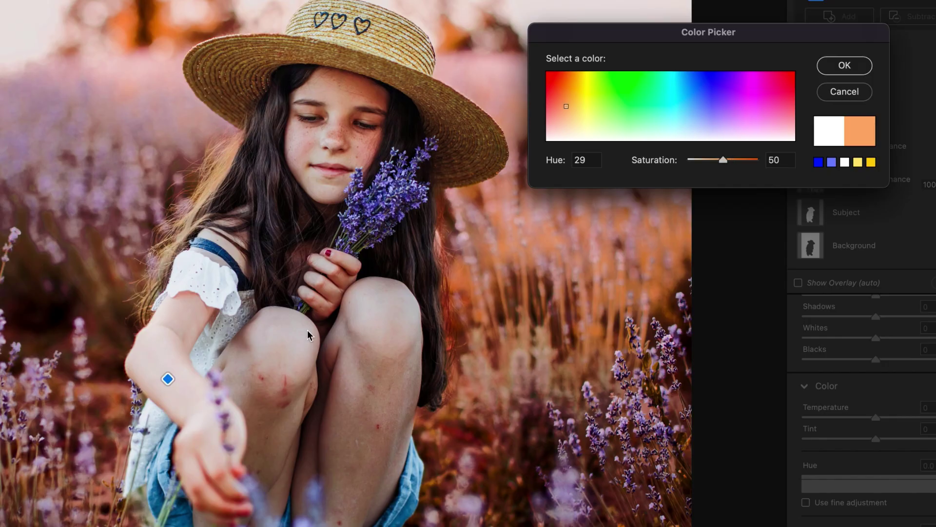
click(844, 67)
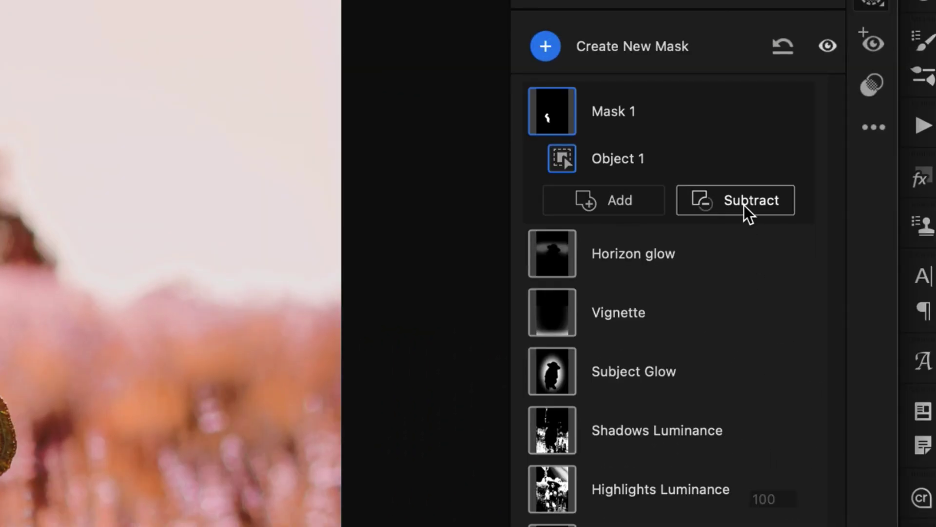
Step: Subtract the red-nailed fingertips from the arm mask by brushing over them
click(744, 205)
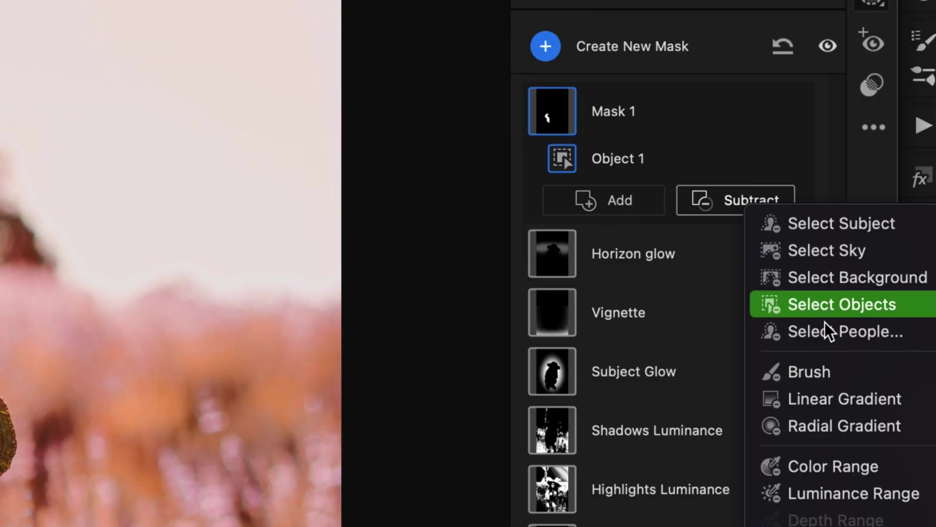
click(828, 370)
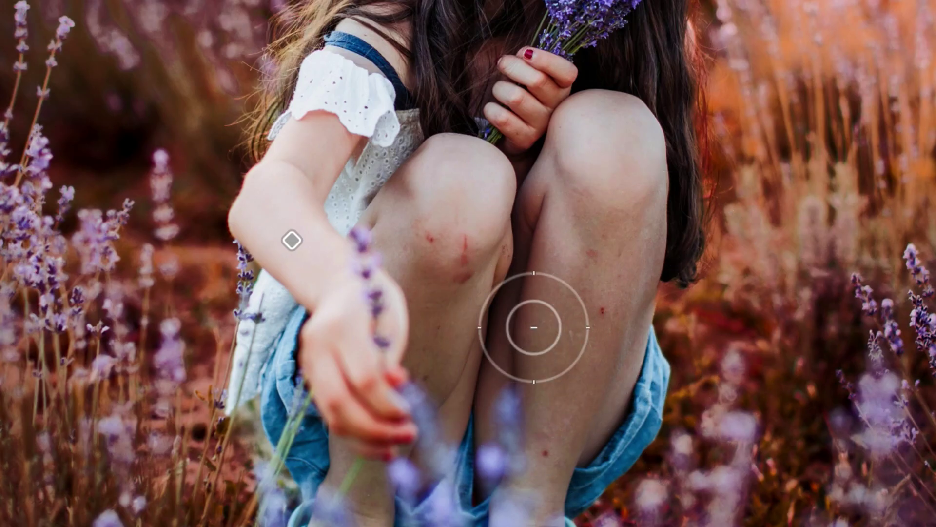
mouse_move(382, 393)
mouse_down()
mouse_move(383, 426)
mouse_move(382, 393)
mouse_move(409, 448)
mouse_move(416, 372)
mouse_move(372, 443)
mouse_move(387, 418)
mouse_move(409, 413)
mouse_move(376, 418)
mouse_move(382, 432)
mouse_up()
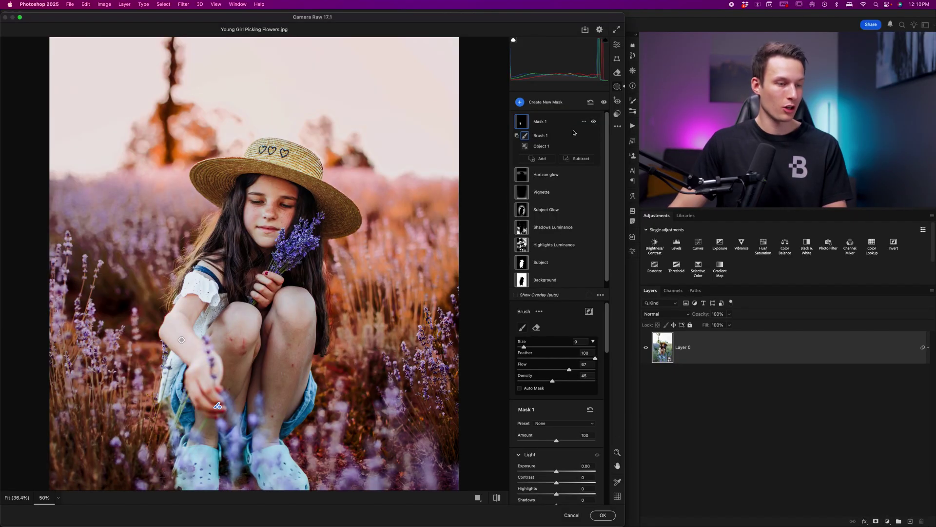
Step: Rename the arm mask as Arm Color and compare the photo before and after the edits
right_click(558, 122)
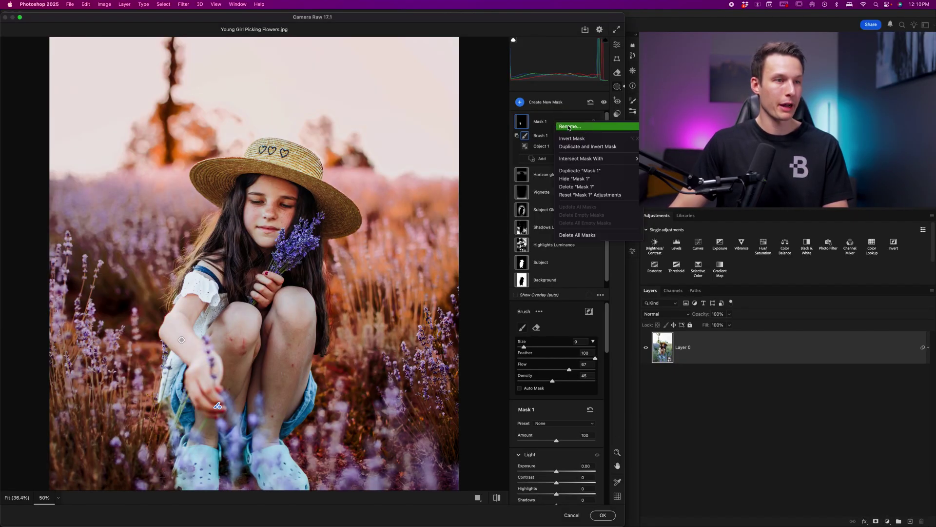
click(569, 128)
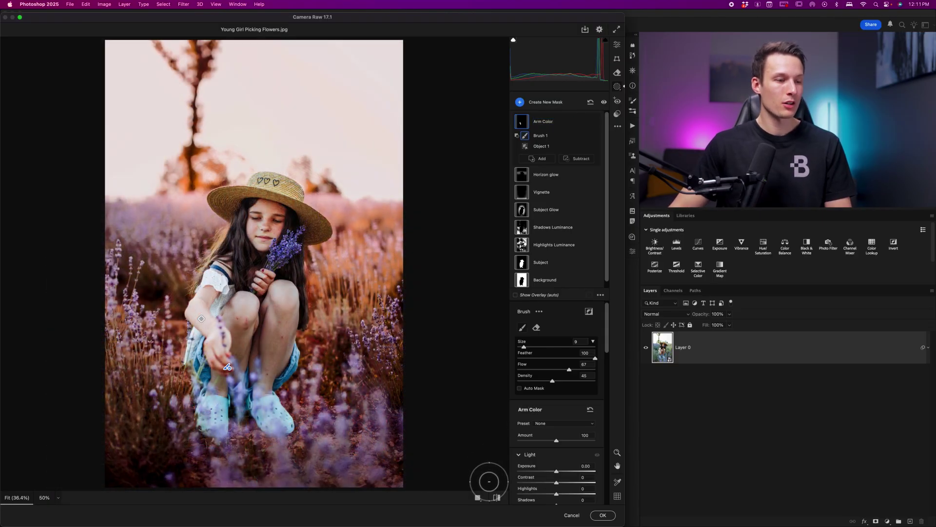
click(496, 497)
click(496, 498)
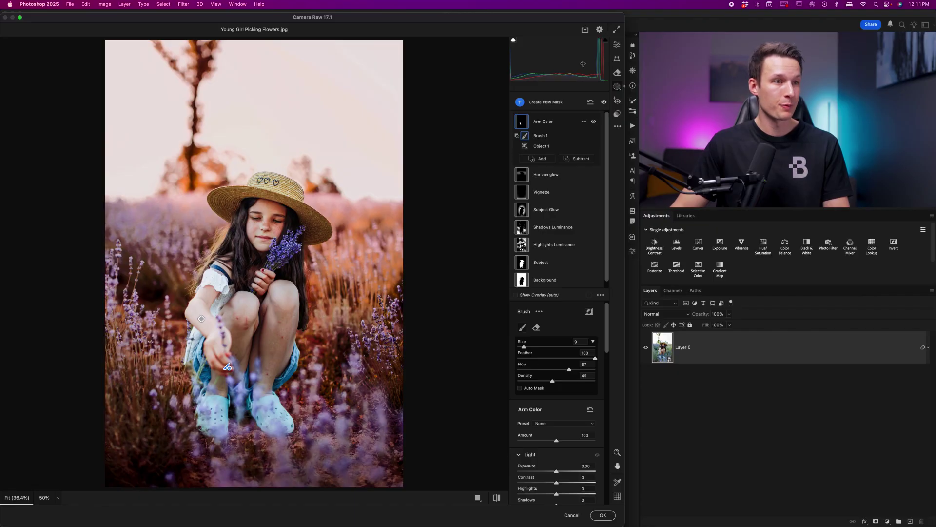
Step: Create a Brush mask with Flow 51 and size 16, painting both lower corners of the lavender field
click(528, 101)
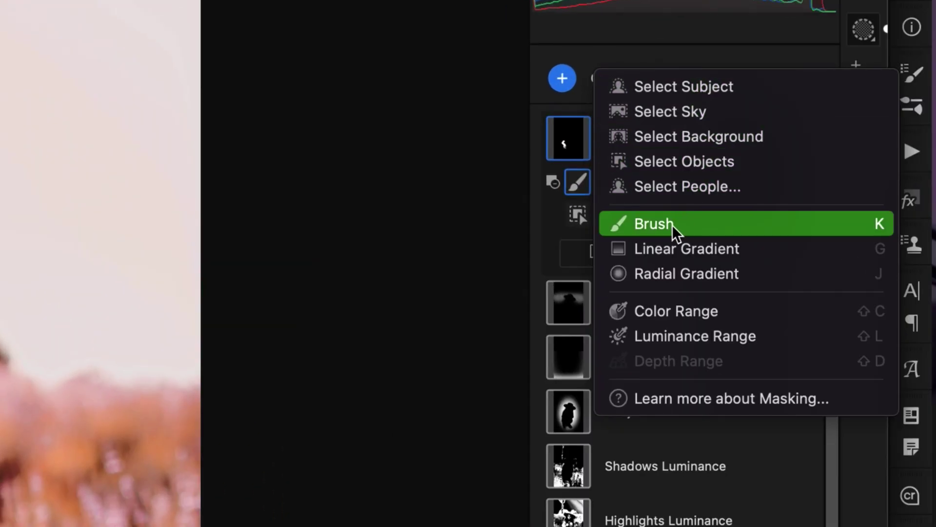
click(557, 152)
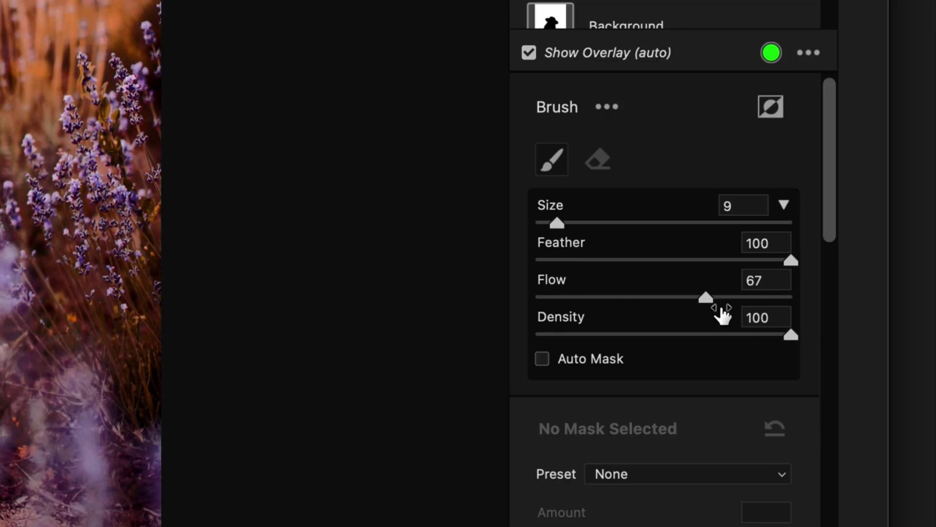
drag(679, 299, 665, 299)
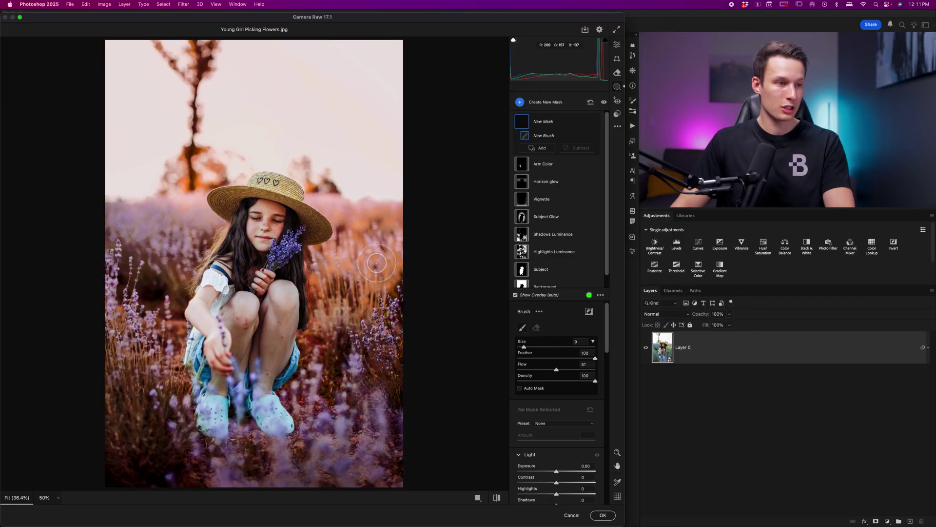
key(bracketright)
key(bracketright)
key(bracketright)
mouse_move(116, 335)
mouse_down()
mouse_move(118, 451)
mouse_move(191, 478)
mouse_up()
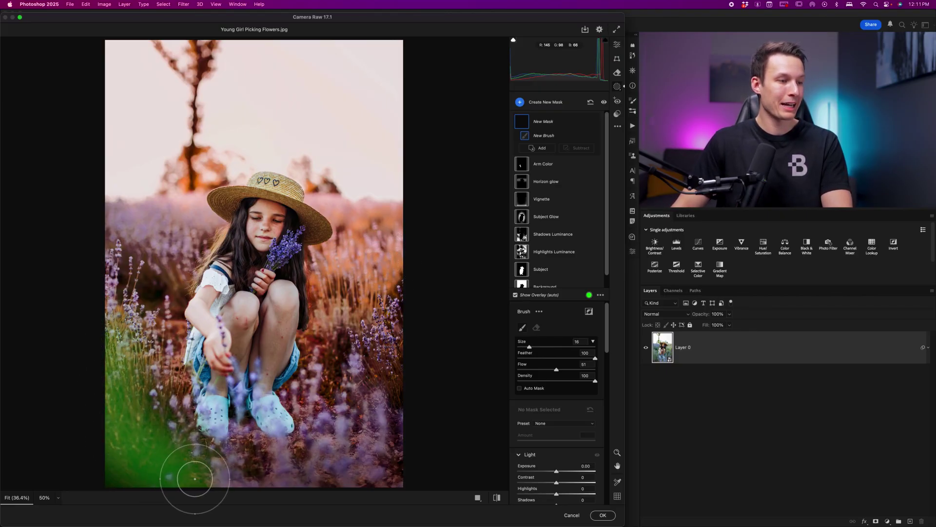
mouse_move(412, 410)
mouse_down()
mouse_move(414, 365)
mouse_move(433, 362)
mouse_move(406, 480)
mouse_up()
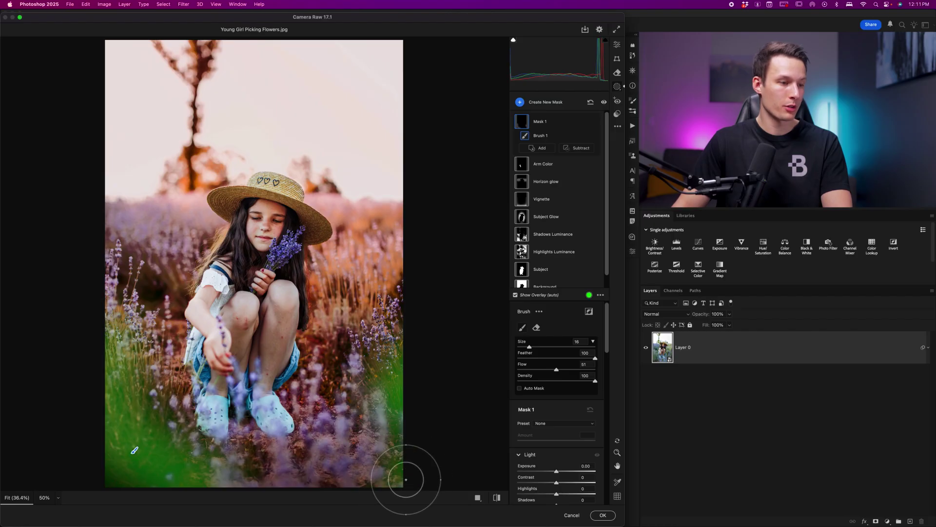
Step: Extend the brush mask over the flowers beside the girl, and fill the foreground with Density at 78
mouse_move(365, 375)
mouse_down()
mouse_move(337, 361)
mouse_move(341, 336)
mouse_up()
key(bracketleft)
key(bracketright)
key(bracketright)
mouse_move(156, 293)
mouse_down()
mouse_move(112, 260)
mouse_move(146, 255)
mouse_move(168, 231)
mouse_move(128, 233)
mouse_move(194, 231)
mouse_move(214, 213)
mouse_move(189, 242)
mouse_move(129, 231)
mouse_move(147, 254)
mouse_up()
key(bracketleft)
key(bracketleft)
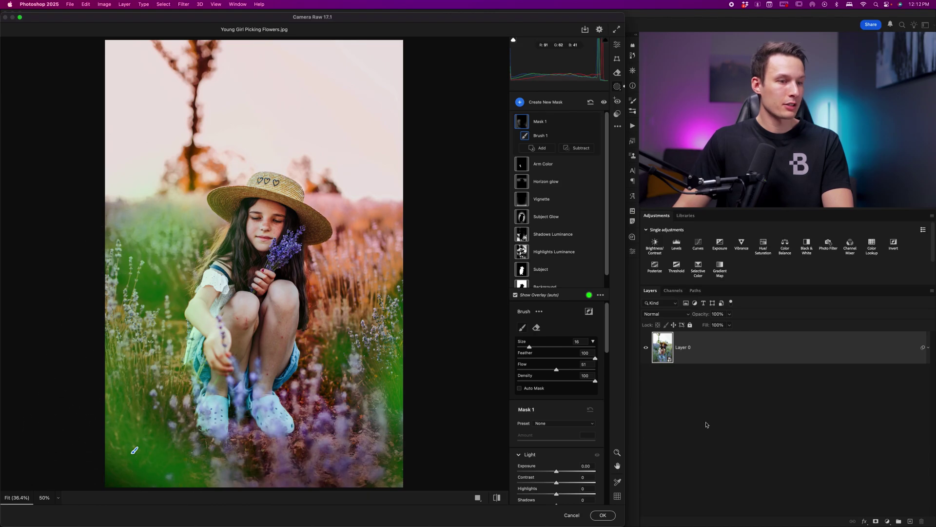
drag(580, 381, 579, 381)
mouse_move(383, 449)
mouse_down()
mouse_move(240, 476)
mouse_move(293, 472)
mouse_up()
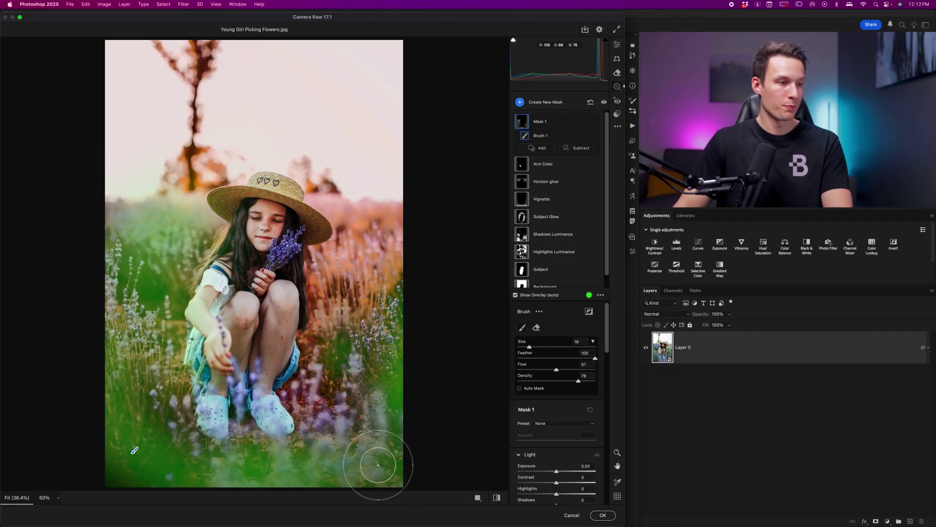
Step: Darken the brushed field areas with Exposure -0.80
scroll(558, 474, down, 3)
drag(557, 426, 549, 425)
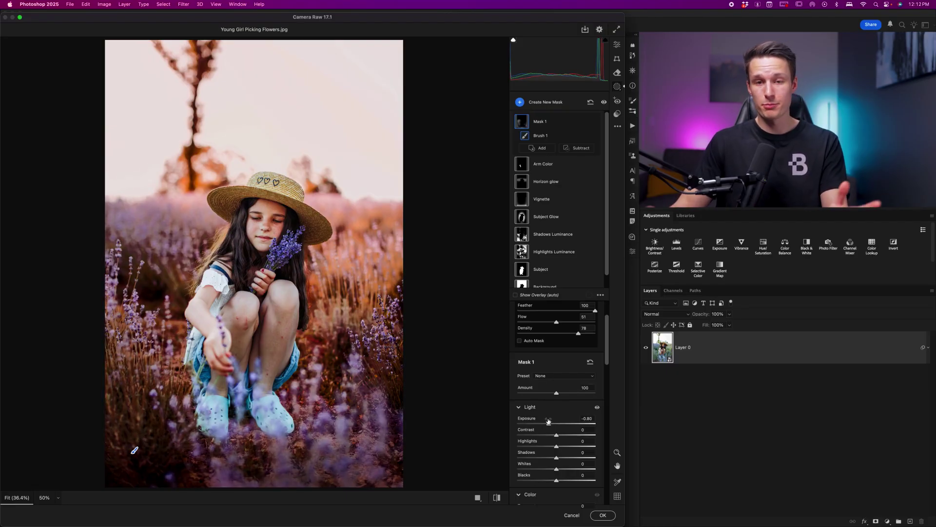
scroll(551, 412, down, 2)
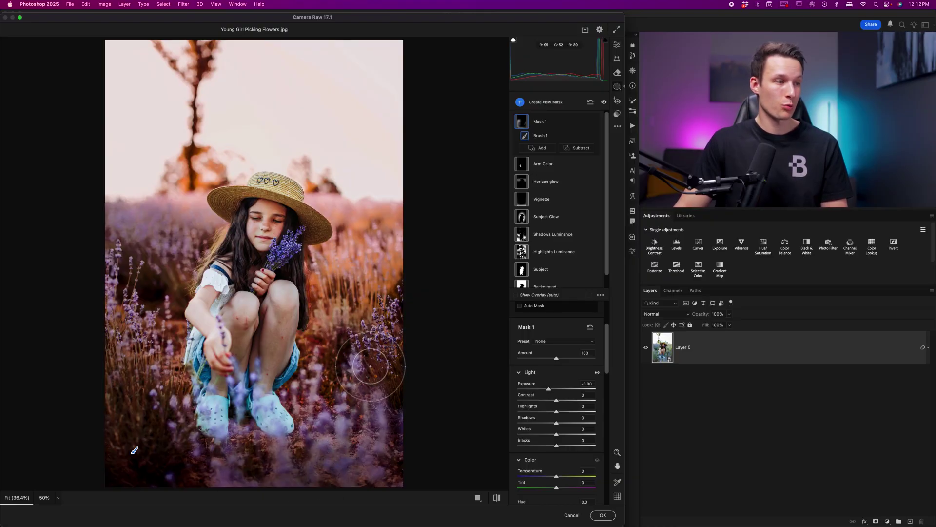
Step: Rename the darkening brush mask as Burn
right_click(553, 130)
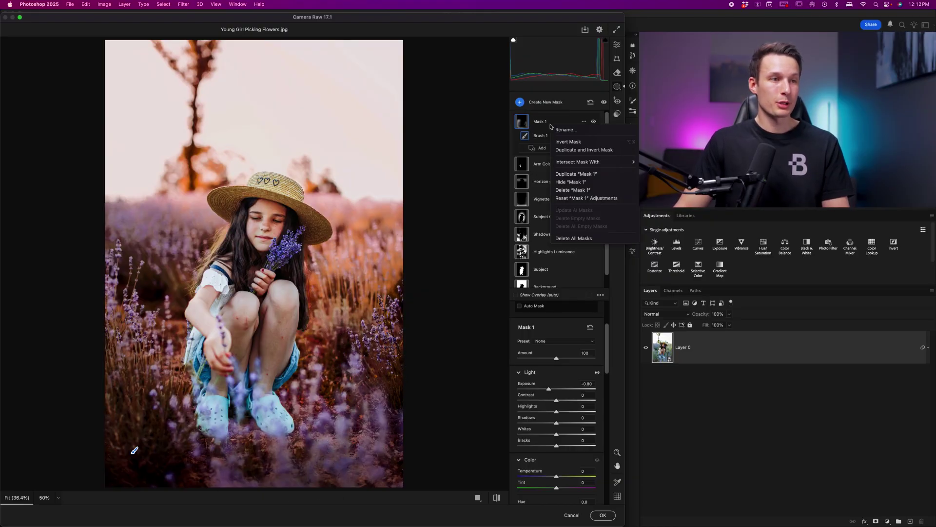
click(571, 128)
text(B)
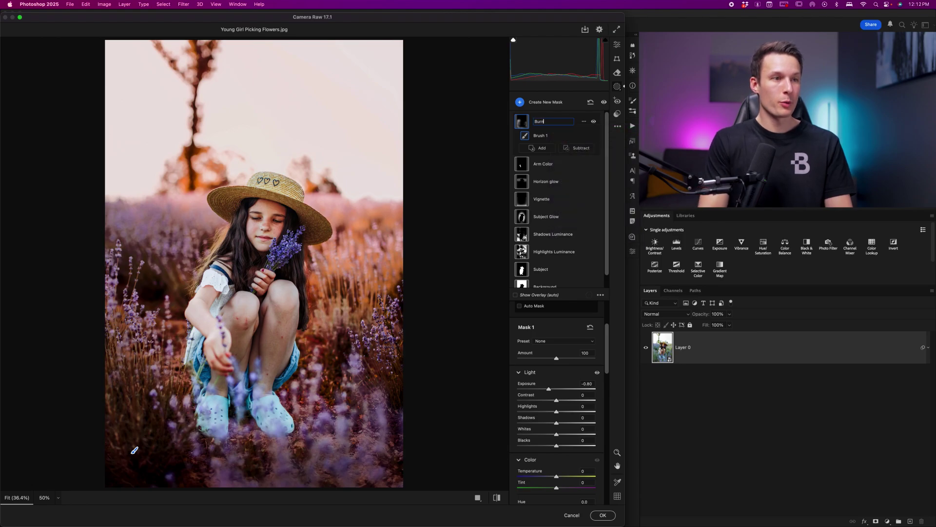
text(urn)
key(Return)
Step: Create another Brush mask at size 22 and paint the field on both sides of the girl and across her face
click(544, 103)
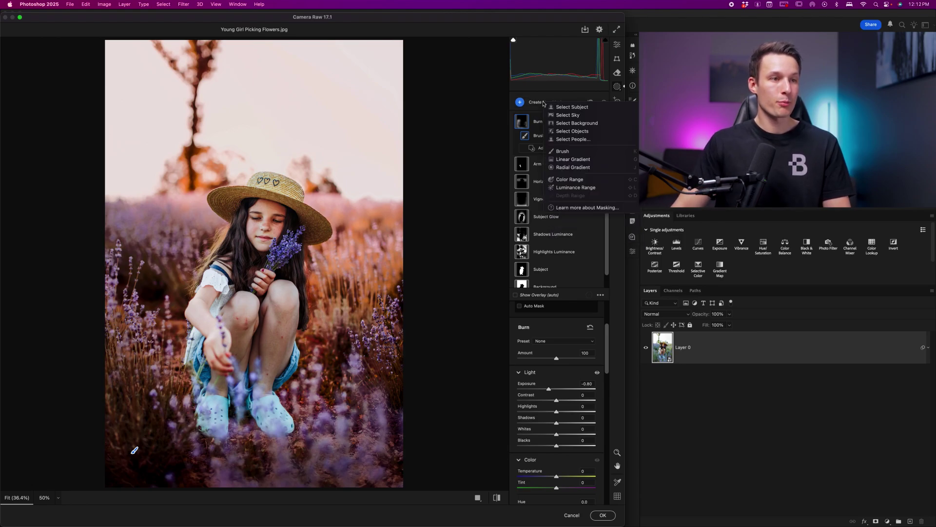
click(569, 151)
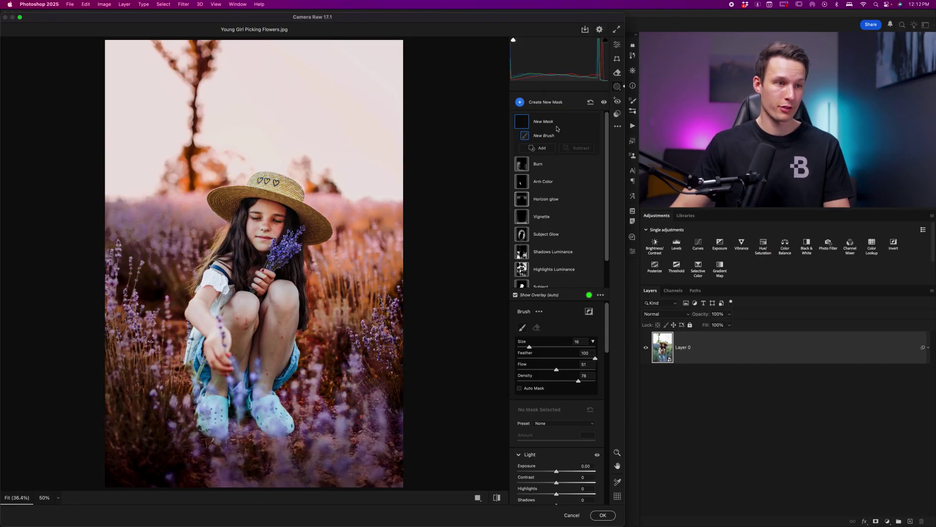
key(bracketright)
key(bracketright)
mouse_move(352, 343)
mouse_down()
mouse_move(368, 289)
mouse_move(351, 294)
mouse_move(380, 270)
mouse_move(367, 277)
mouse_move(359, 248)
mouse_up()
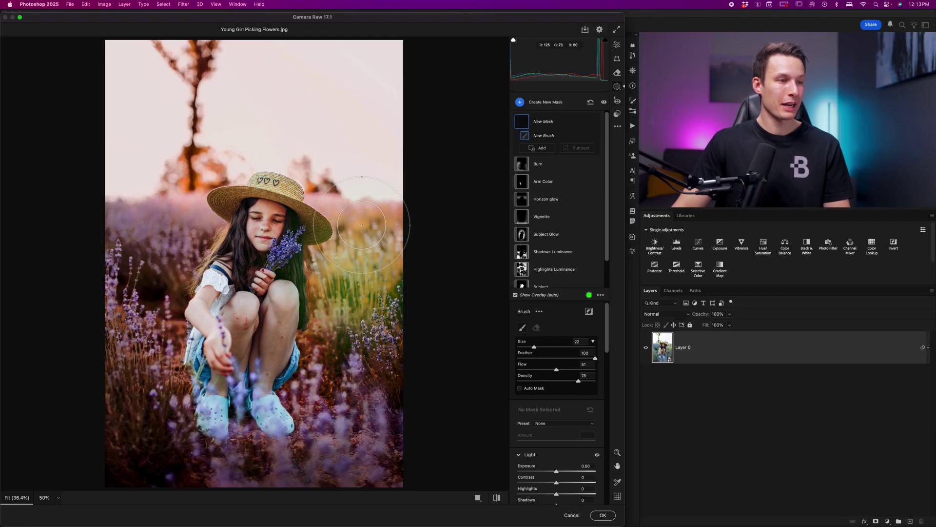
mouse_move(256, 235)
mouse_down()
mouse_move(219, 253)
mouse_move(287, 252)
mouse_move(258, 229)
mouse_move(273, 215)
mouse_move(390, 220)
mouse_up()
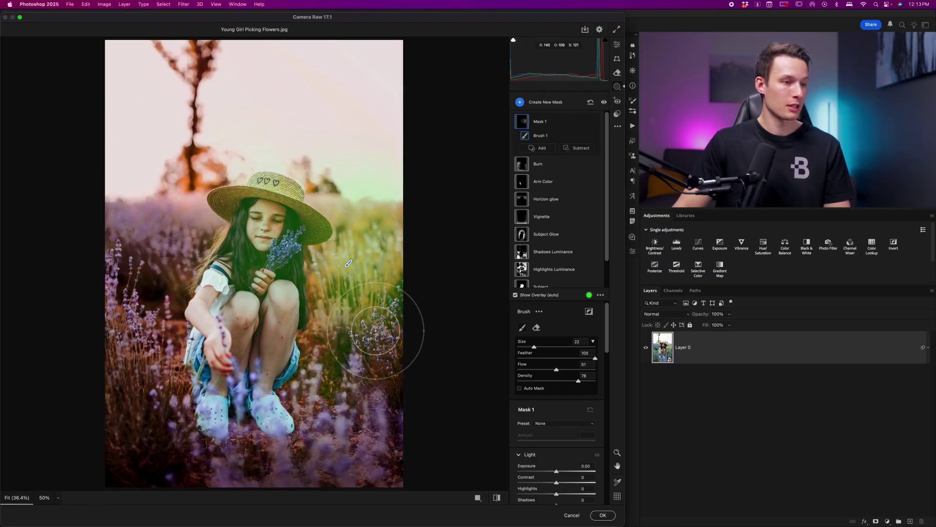
mouse_move(68, 334)
mouse_down()
mouse_move(156, 331)
mouse_move(135, 315)
mouse_move(134, 280)
mouse_move(166, 256)
mouse_up()
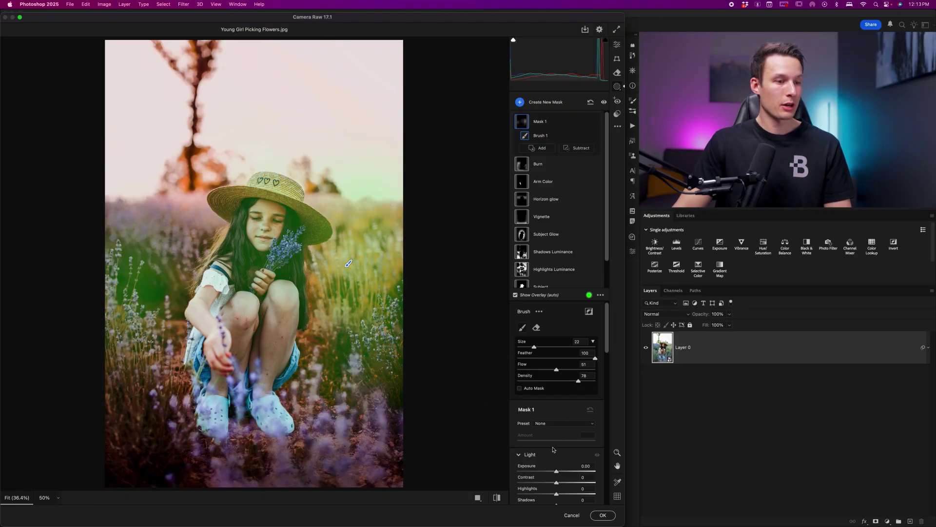
Step: Brighten the new brush mask with Exposure +0.70 and toggle the mask off and on to compare its effect
drag(556, 471, 560, 472)
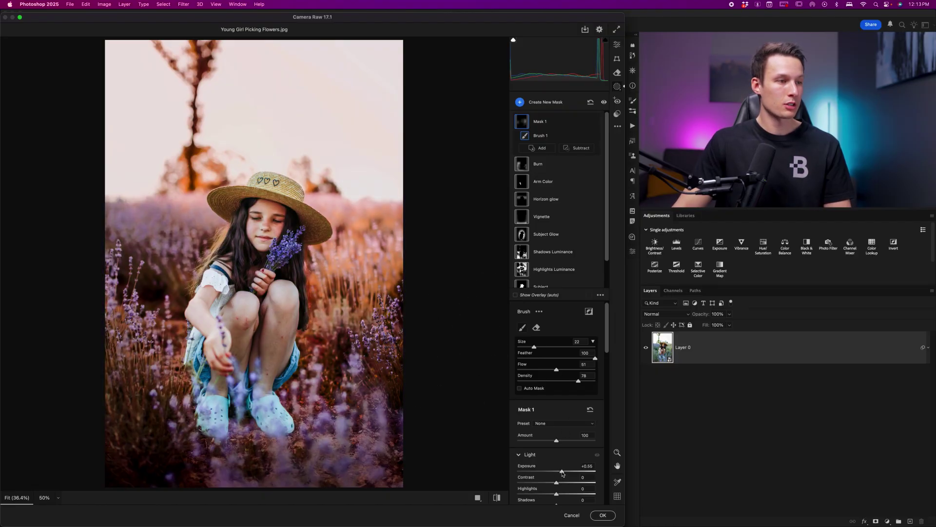
double_click(594, 122)
click(594, 122)
click(594, 122)
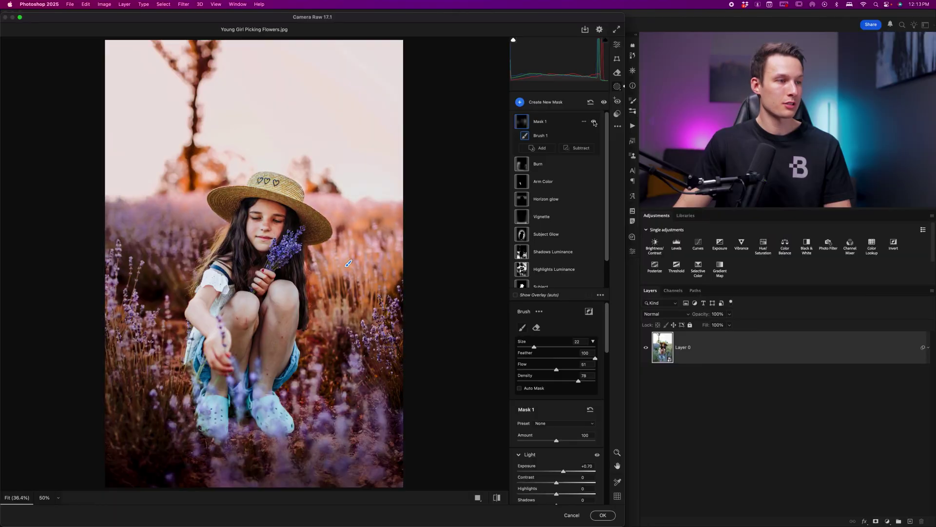
Step: Compare the brightening brush mask's effect off and on, and rename the mask as Dodge
double_click(594, 122)
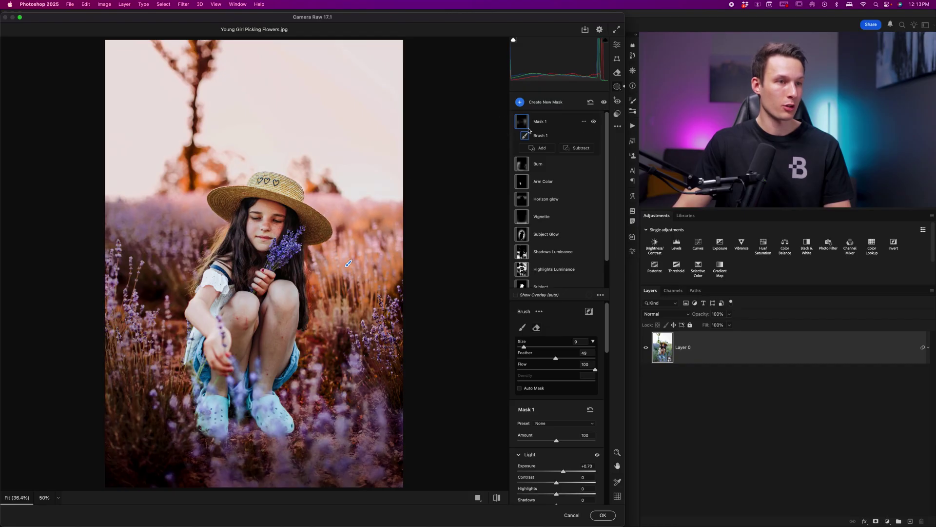
right_click(560, 123)
click(574, 129)
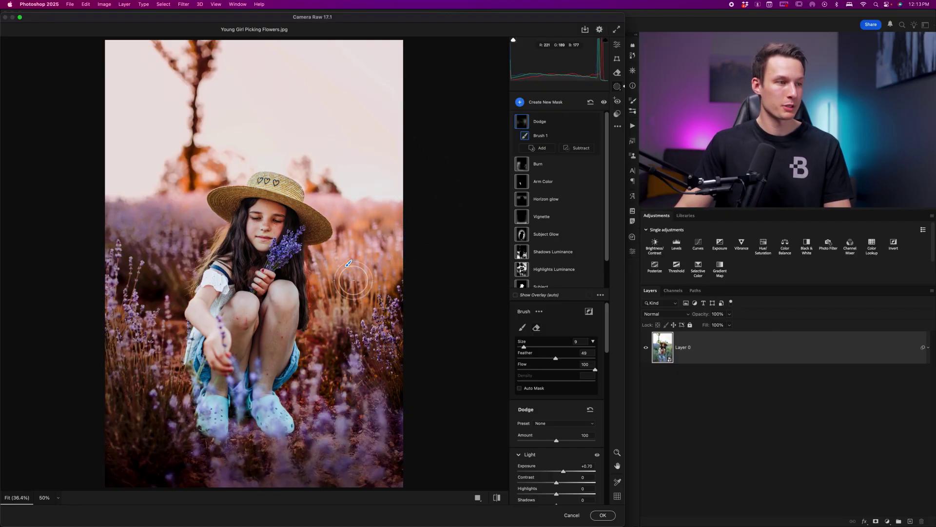
Step: Create a Radial Gradient mask with feather 40, tilted and placed over the sky beside the tree and the girl's upper body
click(542, 102)
click(573, 168)
drag(366, 94, 273, 220)
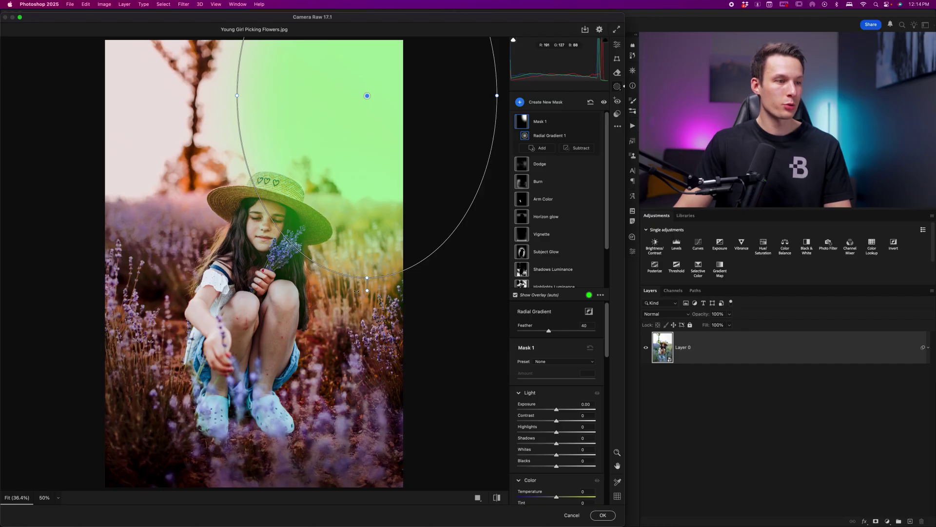
drag(367, 300, 253, 258)
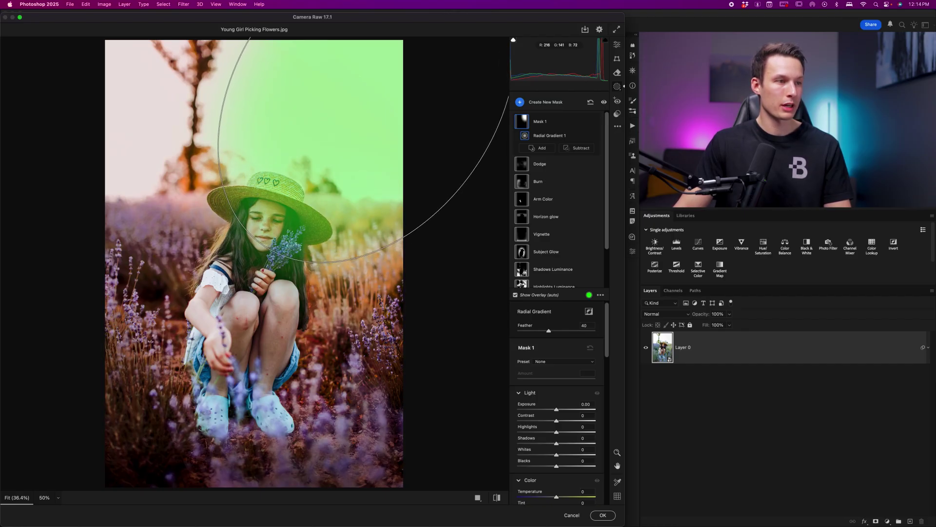
drag(368, 96, 314, 155)
drag(423, 229, 418, 219)
Step: Warm and brighten the radial mask with Temperature +37, Tint +11, Exposure +0.10, Highlights +13 and Shadows +9
scroll(543, 415, down, 3)
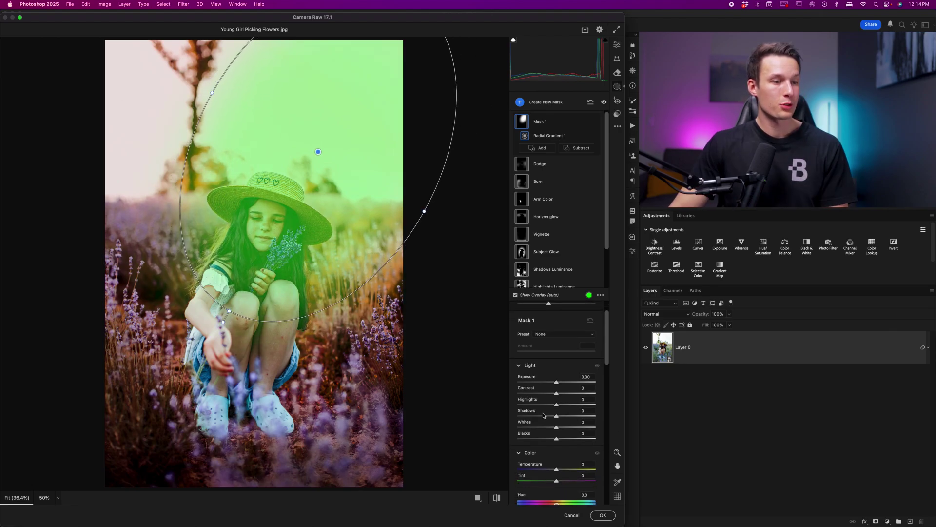
drag(557, 436, 566, 436)
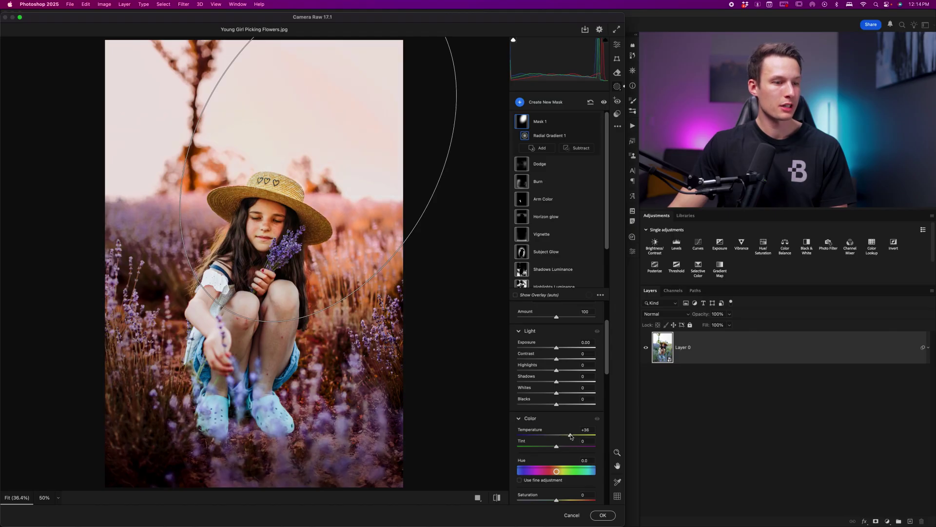
drag(556, 446, 561, 445)
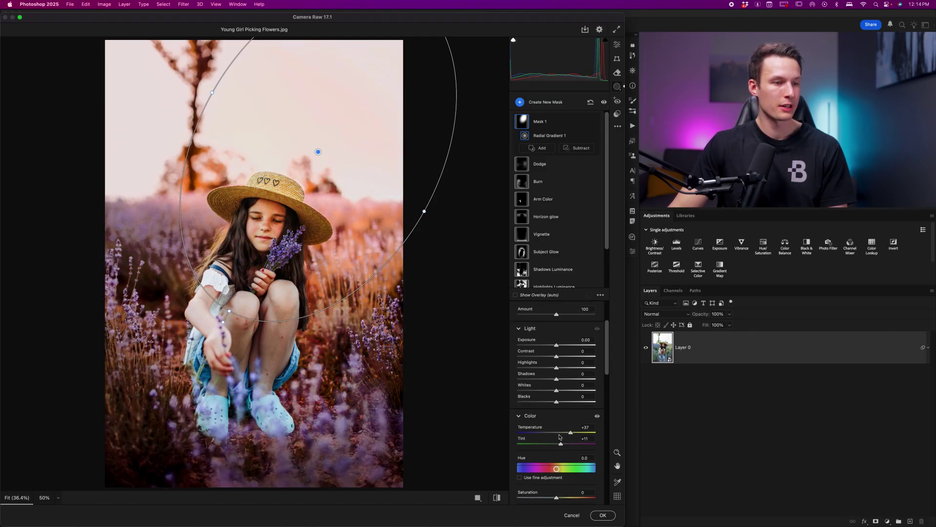
drag(557, 345, 559, 346)
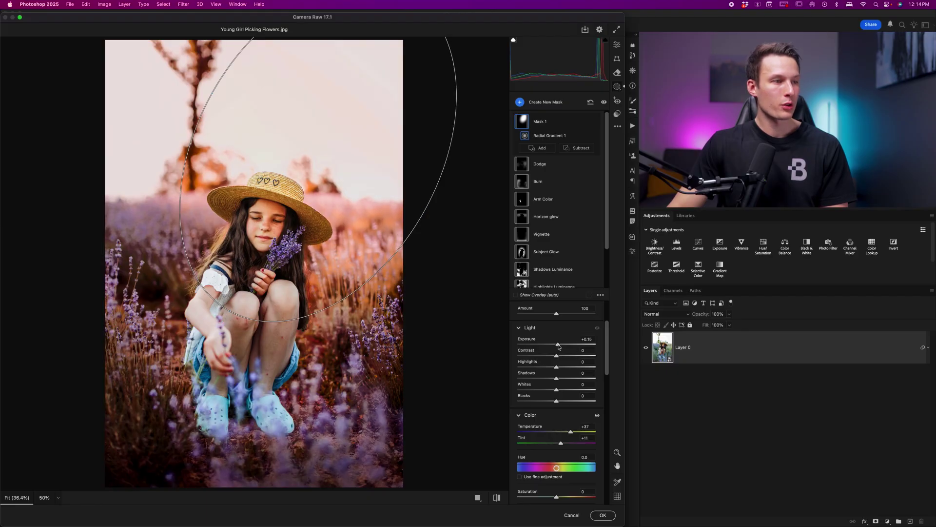
drag(557, 367, 555, 381)
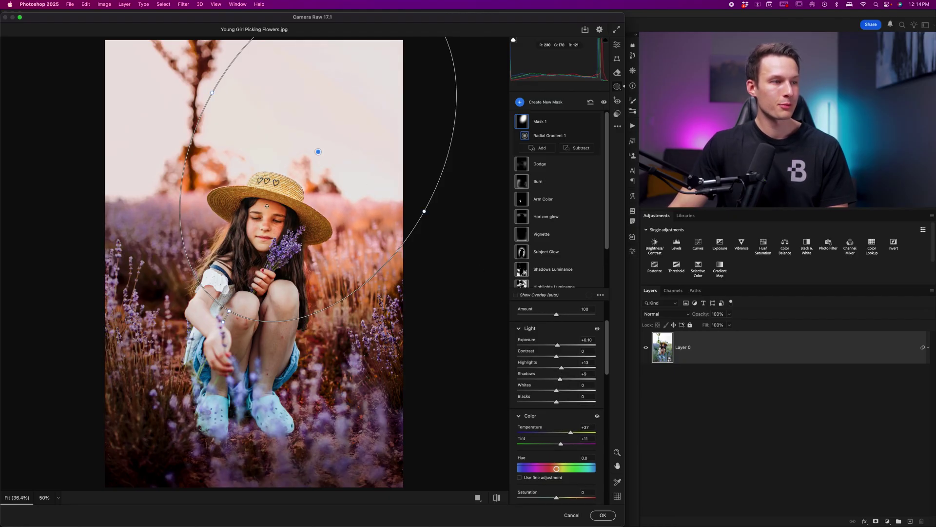
Step: Subtract the subject from the radial mask, then shift the gradient closer to the girl's hat and widen it
click(591, 149)
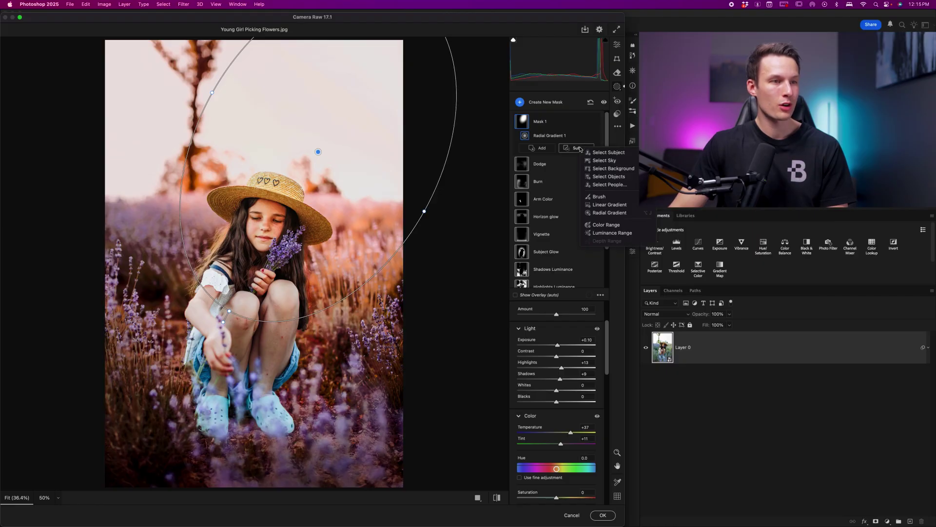
click(603, 153)
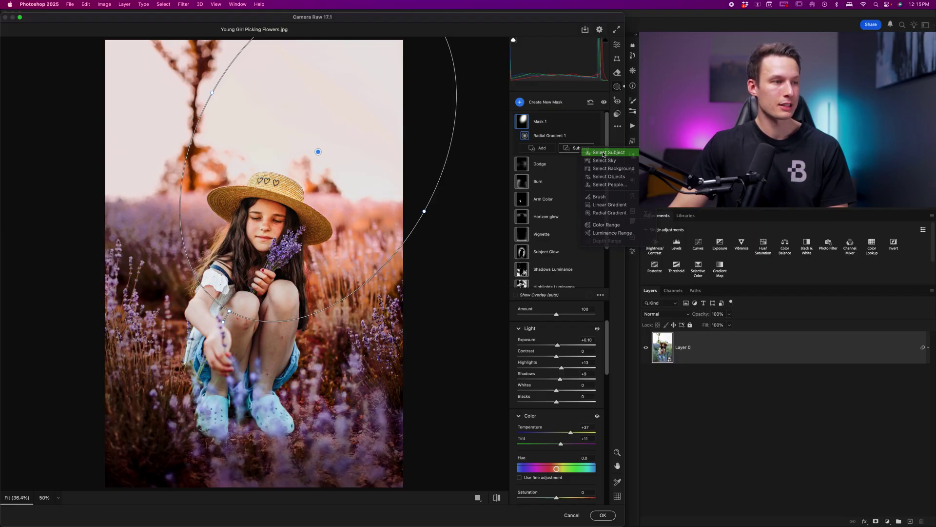
click(315, 151)
drag(315, 152, 302, 174)
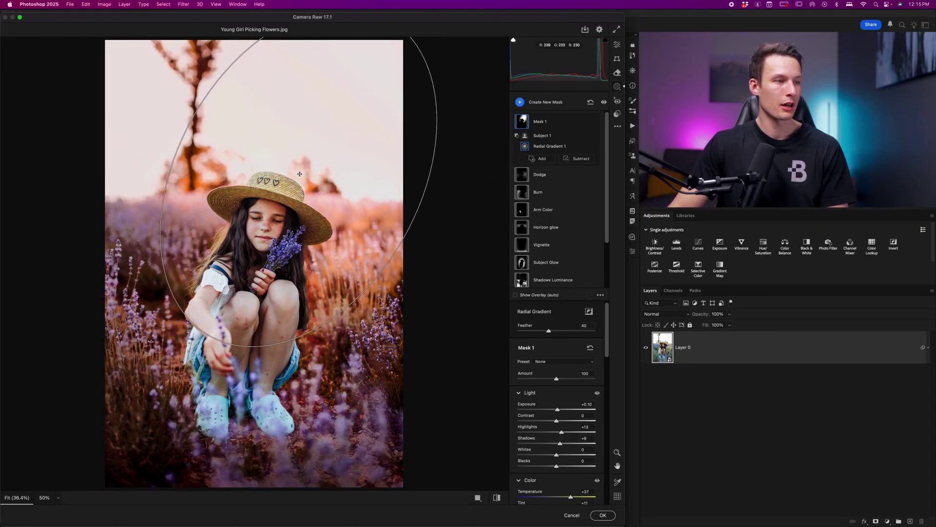
drag(408, 234, 444, 255)
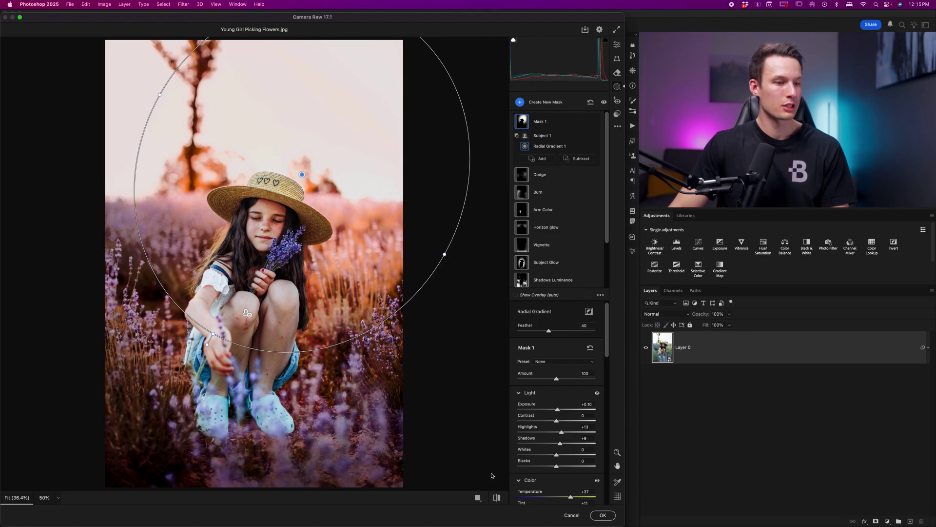
Step: Rename the radial gradient mask as Sun Glow
right_click(536, 121)
click(565, 124)
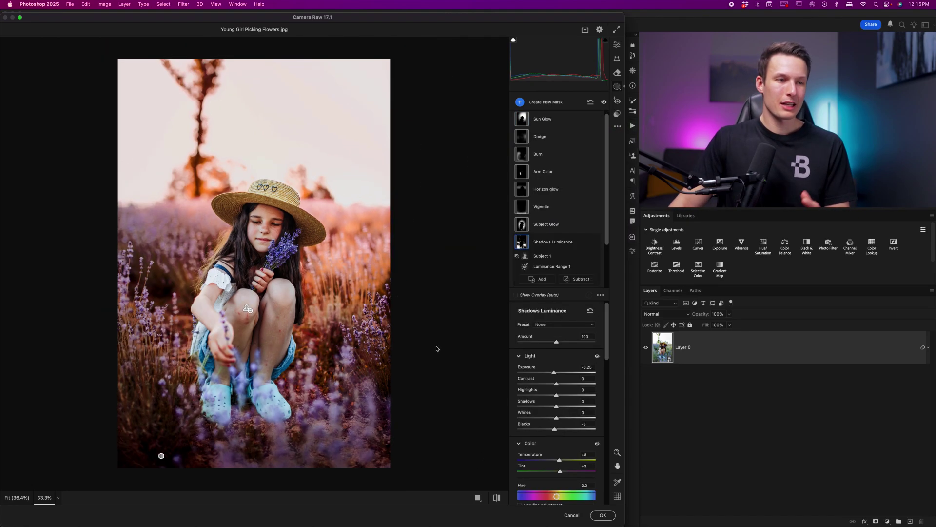
Step: Compare the photo before and after grading, review the mask list, and apply the Camera Raw edits to Layer 0
click(498, 501)
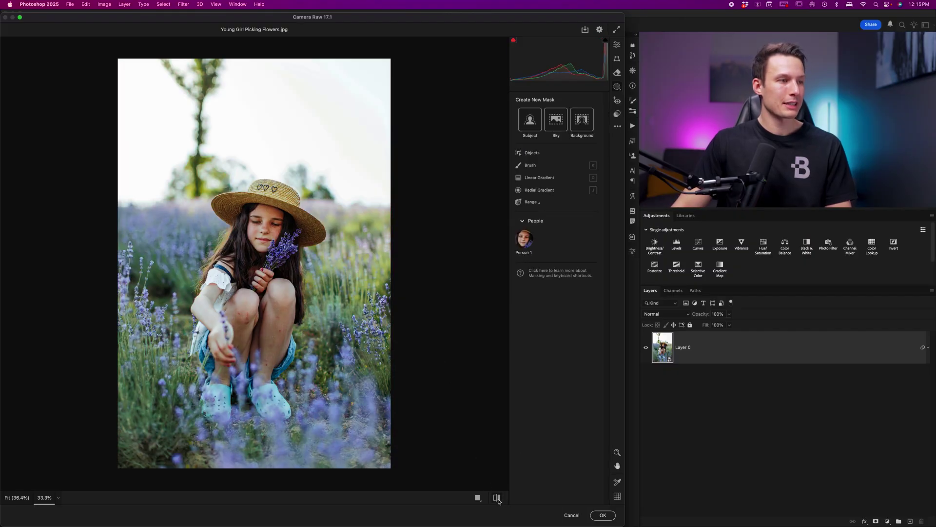
click(498, 500)
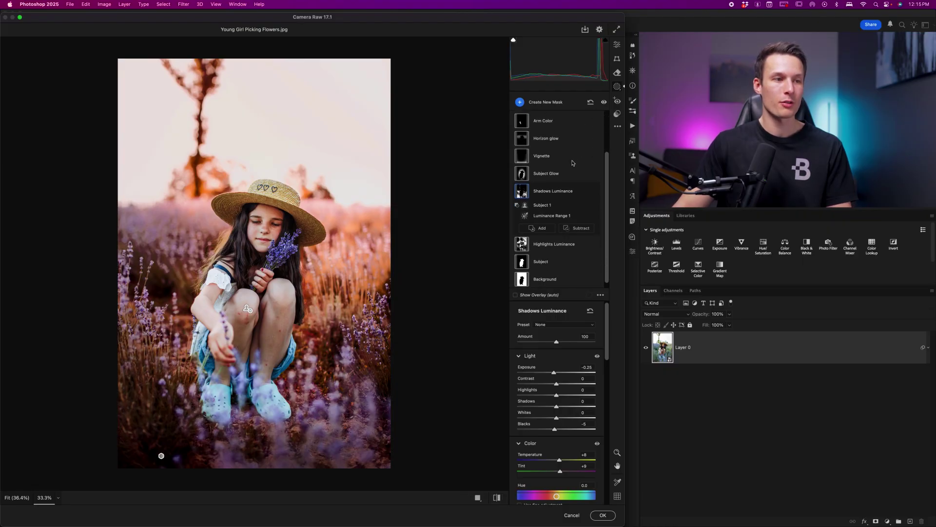
scroll(522, 164, down, 2)
scroll(524, 195, up, 2)
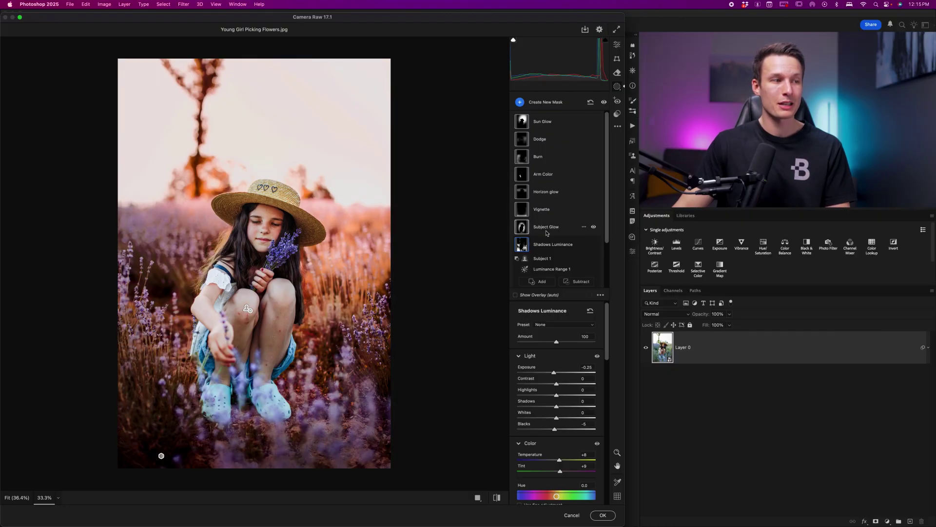
click(604, 515)
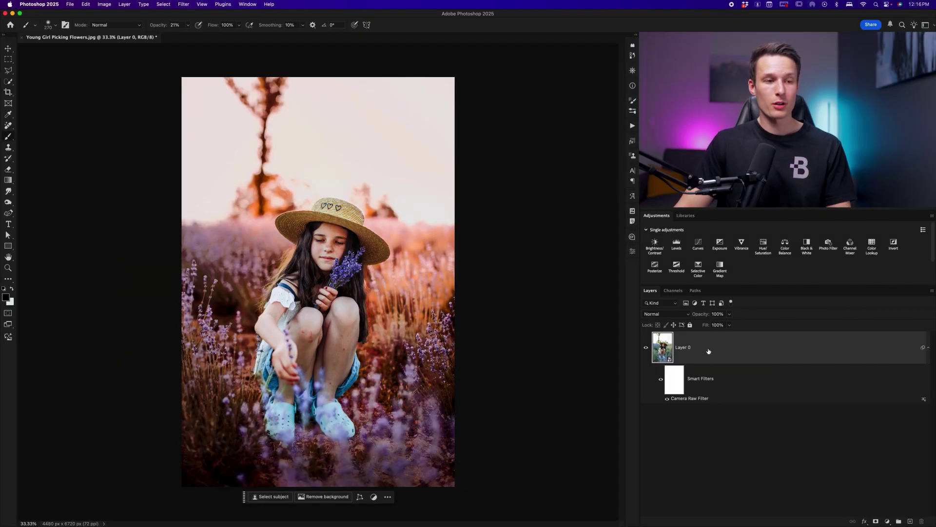